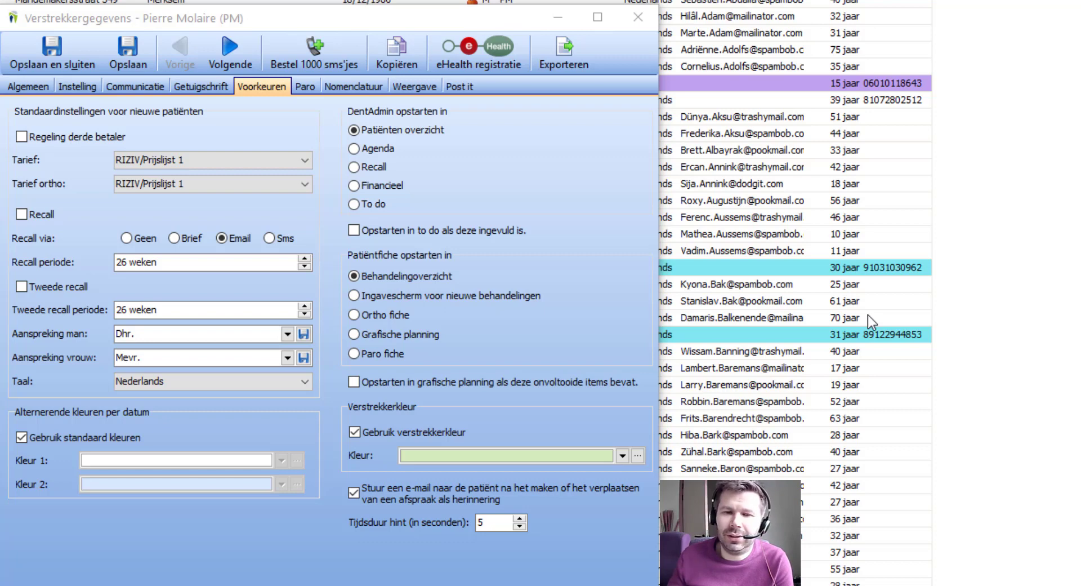
Set Altijd afrekenen aan tarief to Prijslijst 2 in the provider's Getuigschrift settings.
click(198, 89)
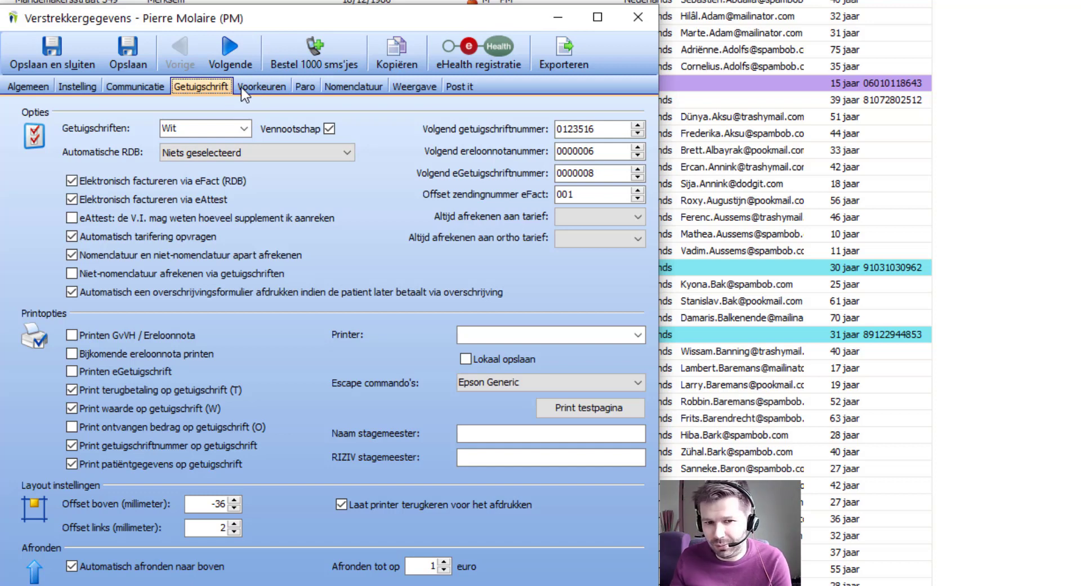
click(270, 86)
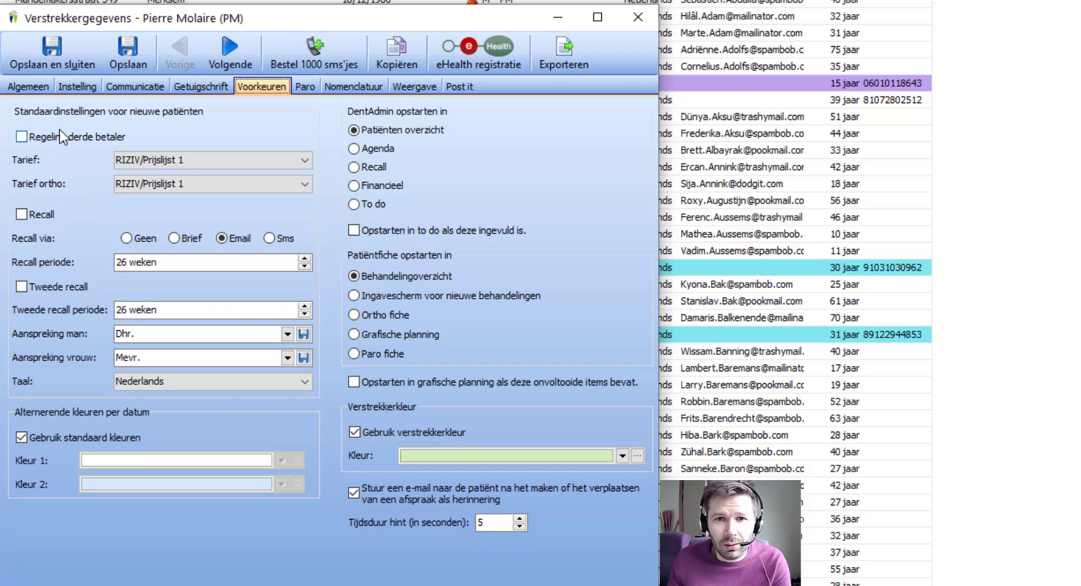
drag(22, 138, 6, 127)
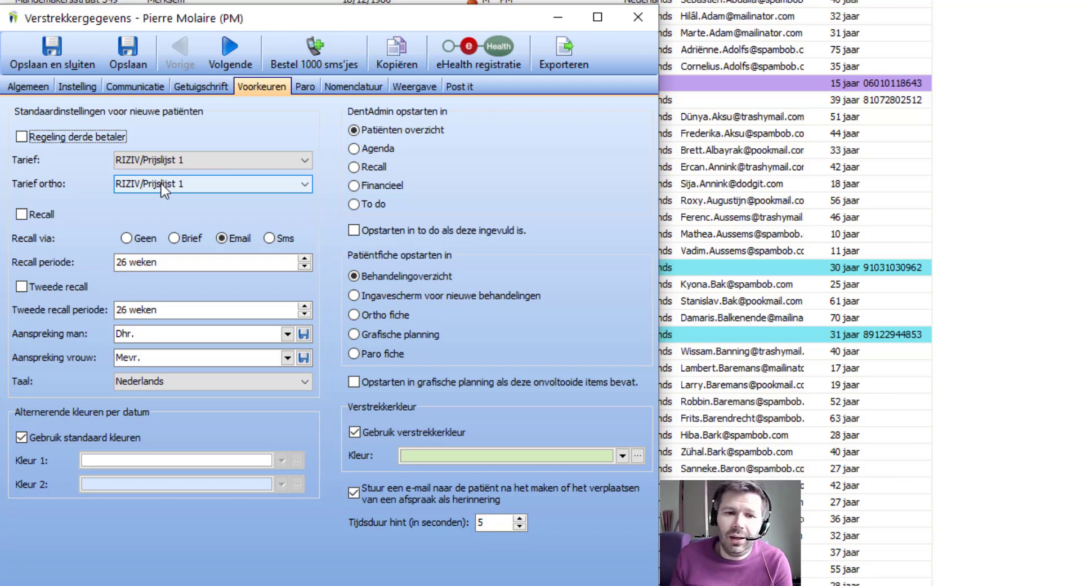
click(198, 88)
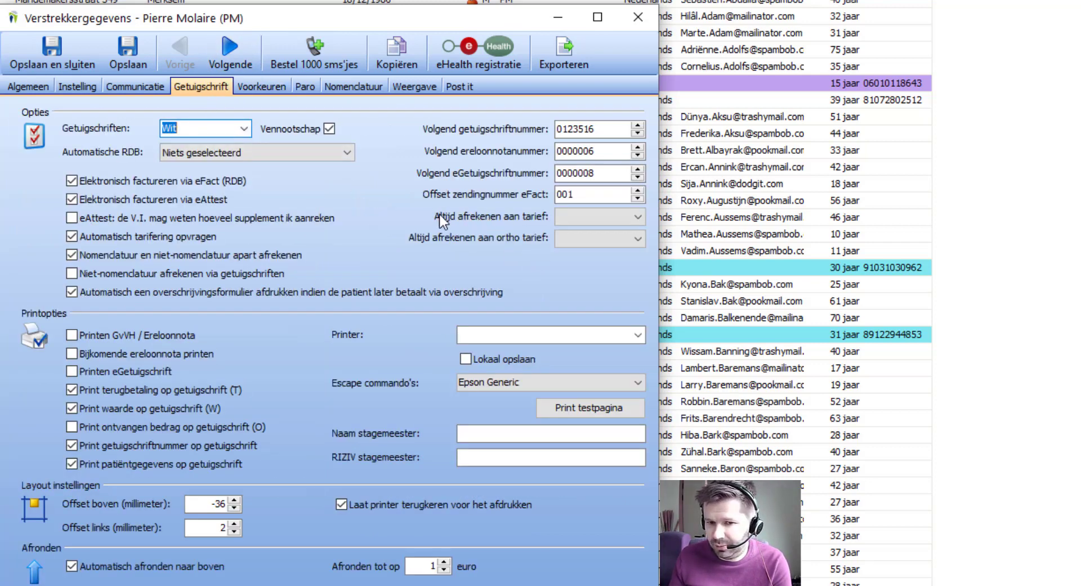
click(637, 216)
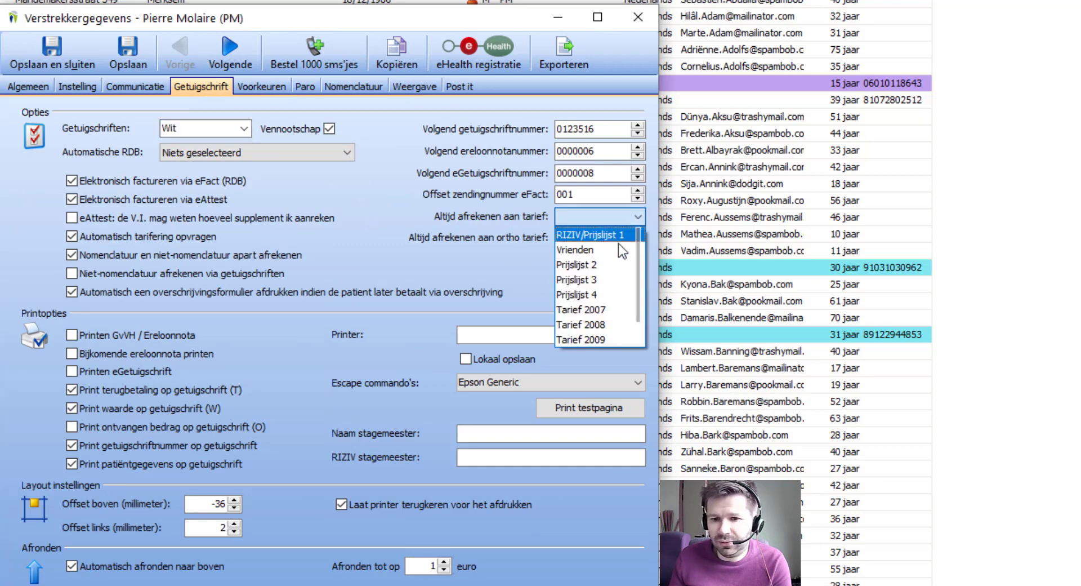
click(602, 264)
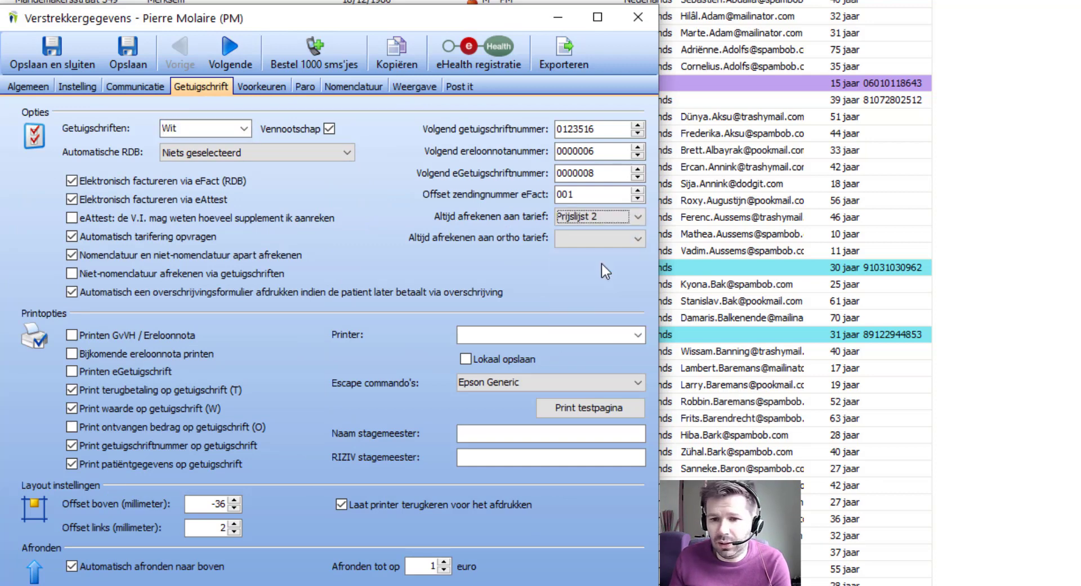
Turn on Recall by default for new patients in the provider's Voorkeuren settings.
click(259, 86)
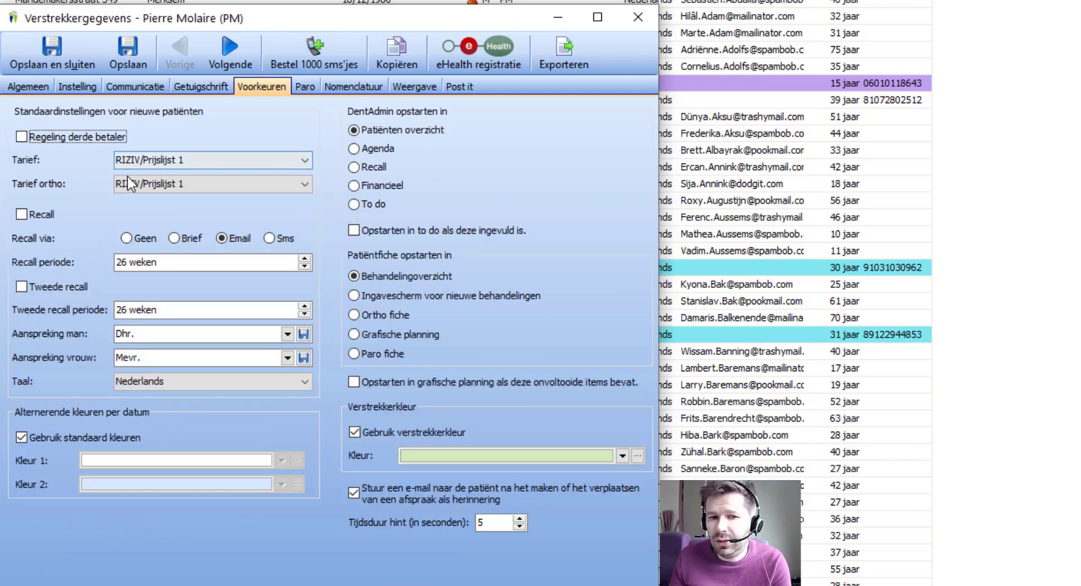
click(199, 87)
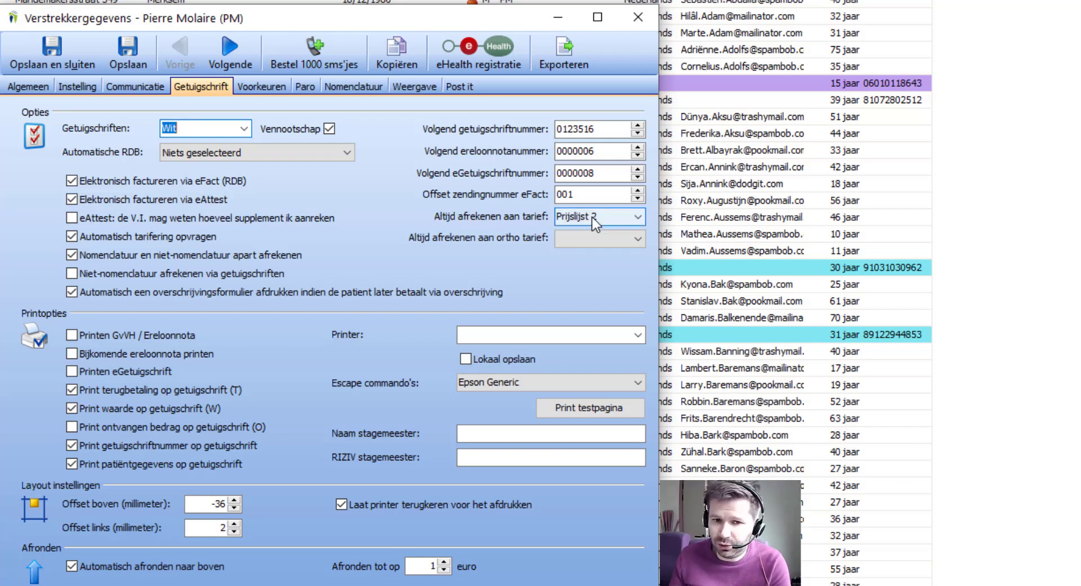
click(259, 88)
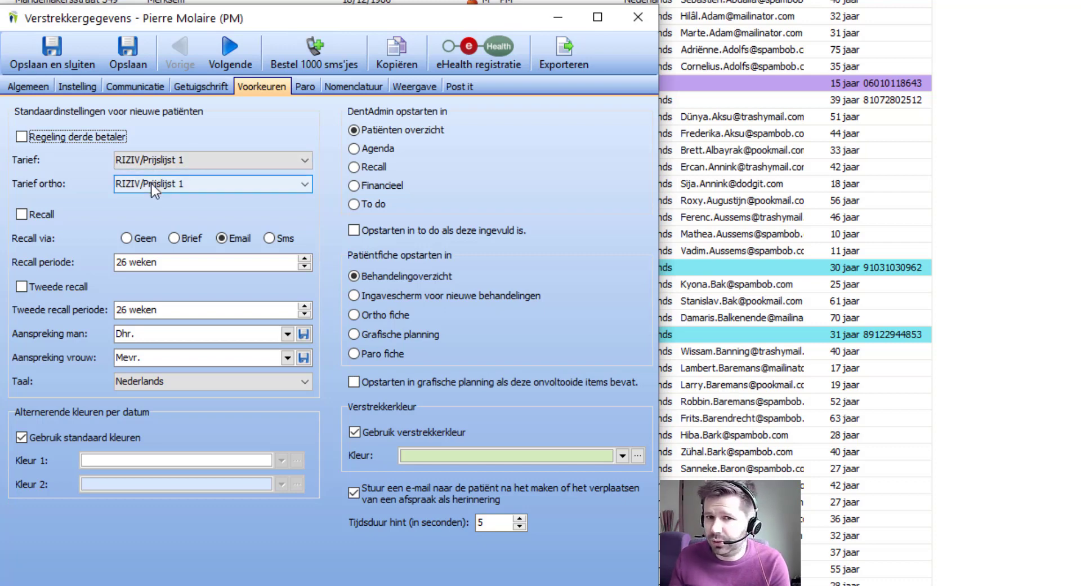
click(22, 214)
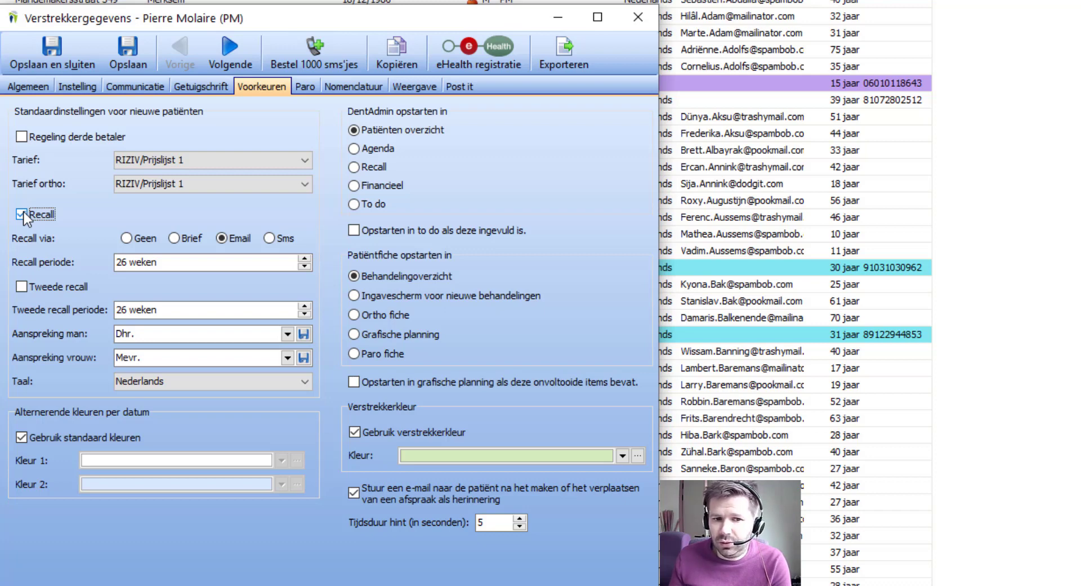
click(22, 214)
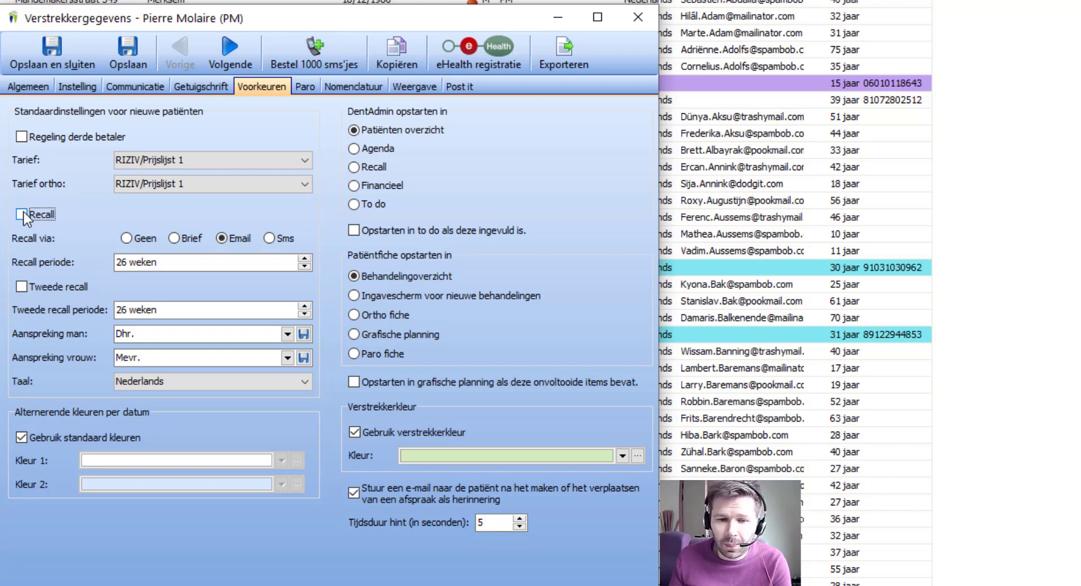
click(21, 214)
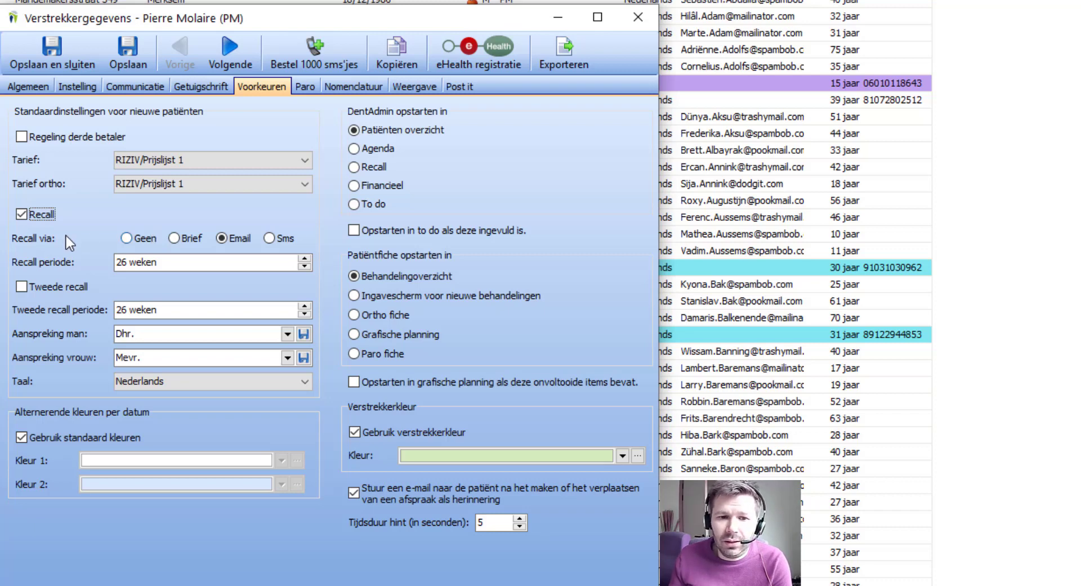
click(134, 262)
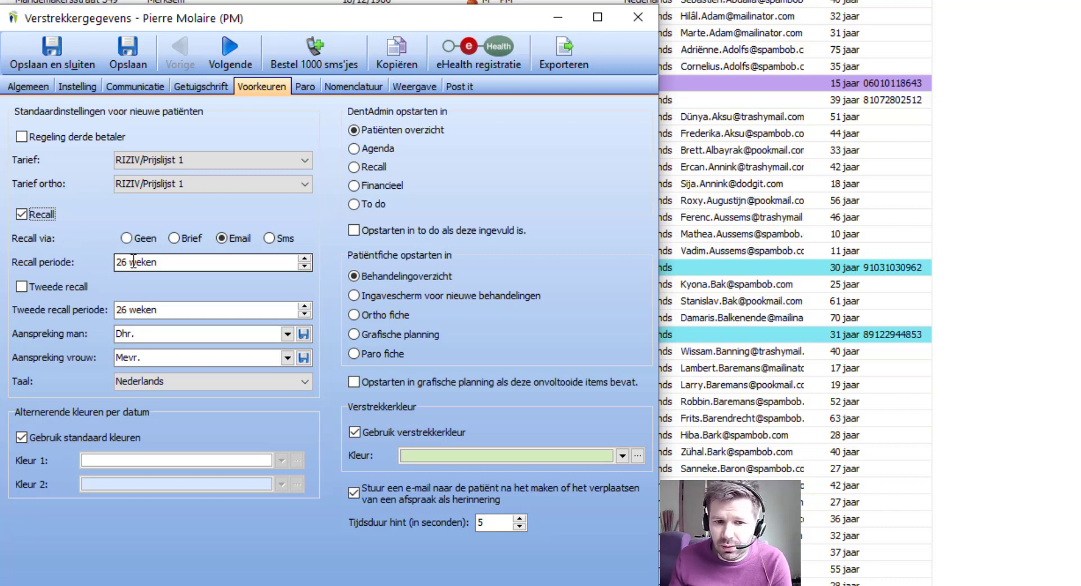
click(163, 261)
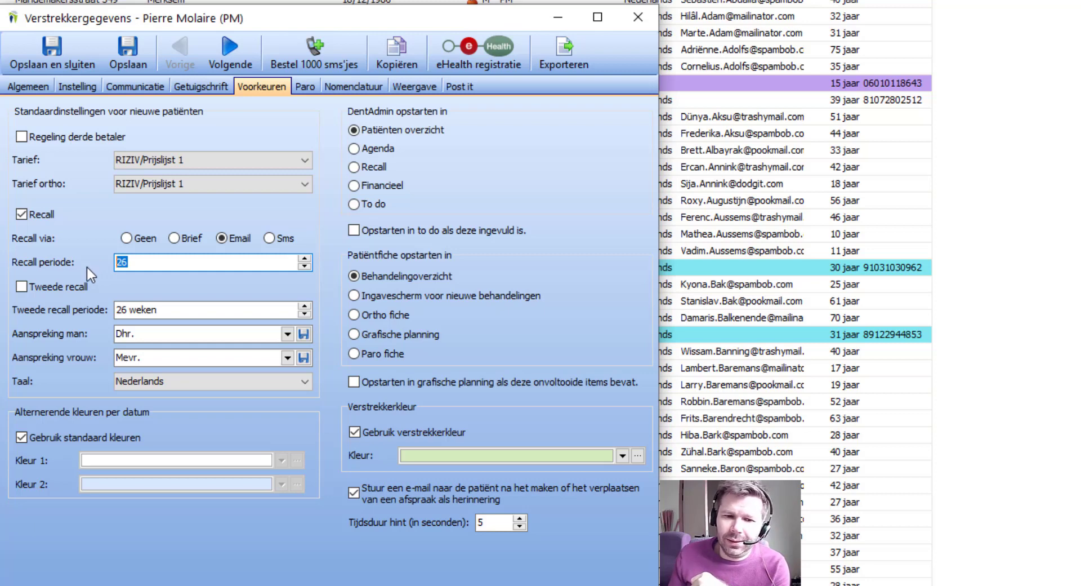
Enable Tweede recall for new patients and check the first and second recall periods.
click(22, 286)
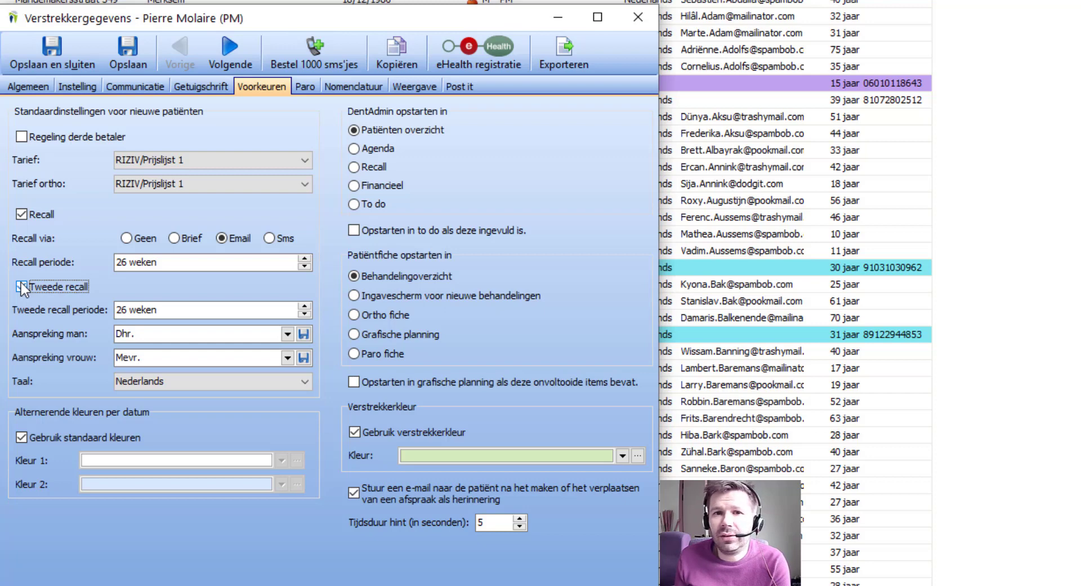
click(22, 286)
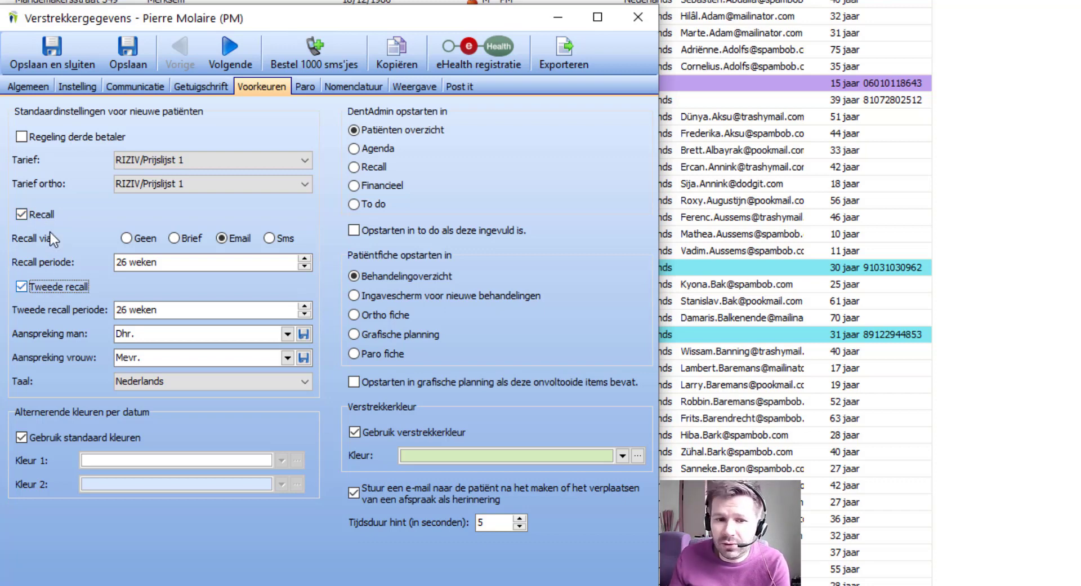
click(179, 262)
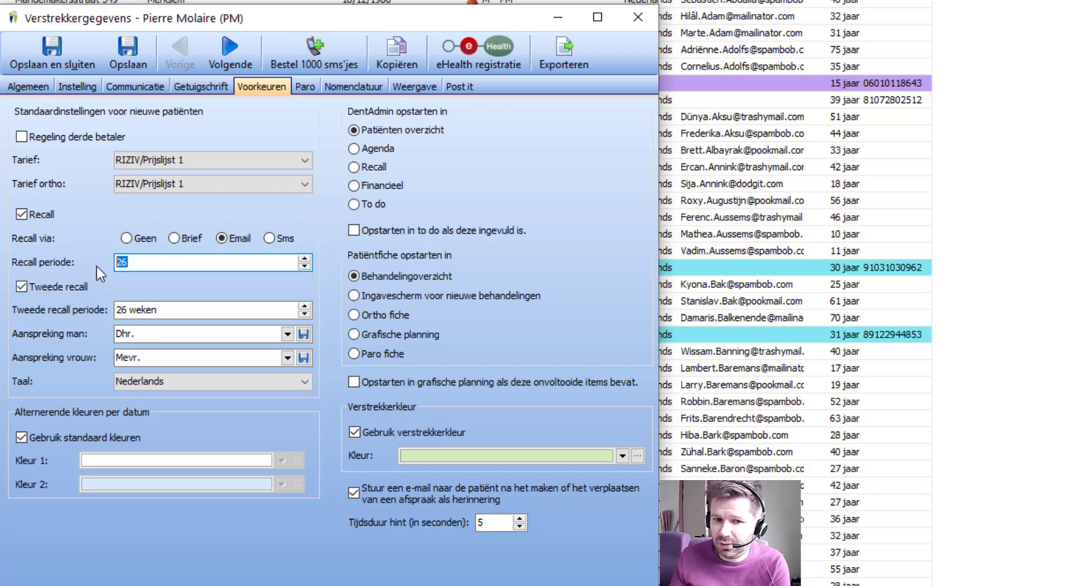
click(163, 309)
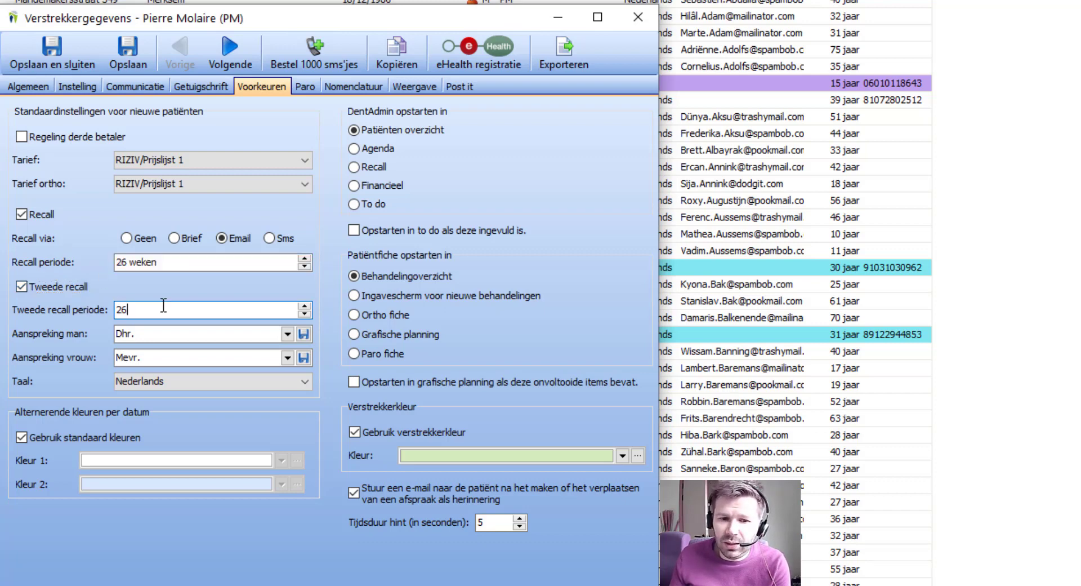
double_click(163, 309)
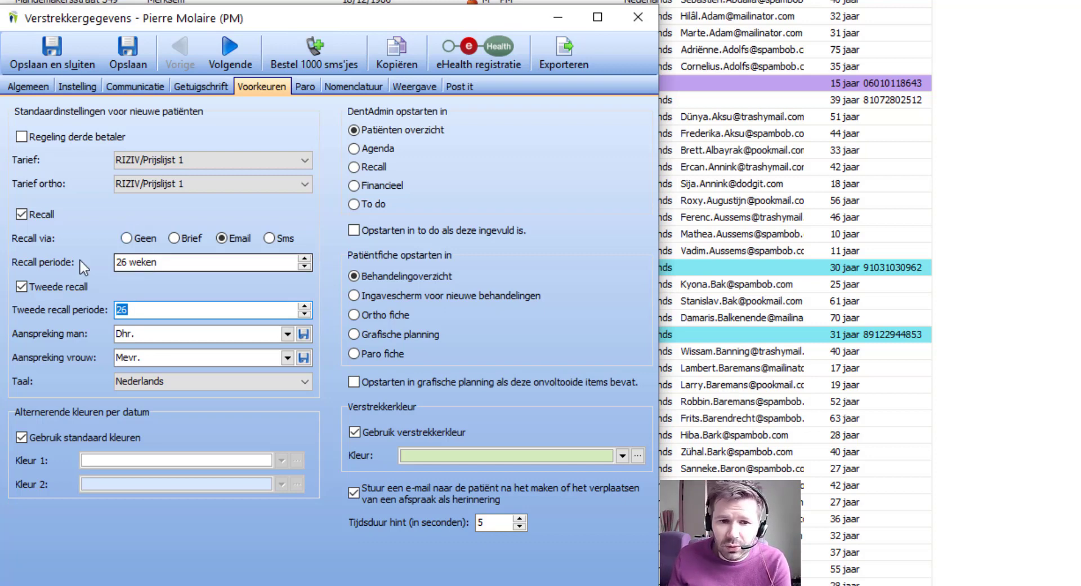
click(130, 262)
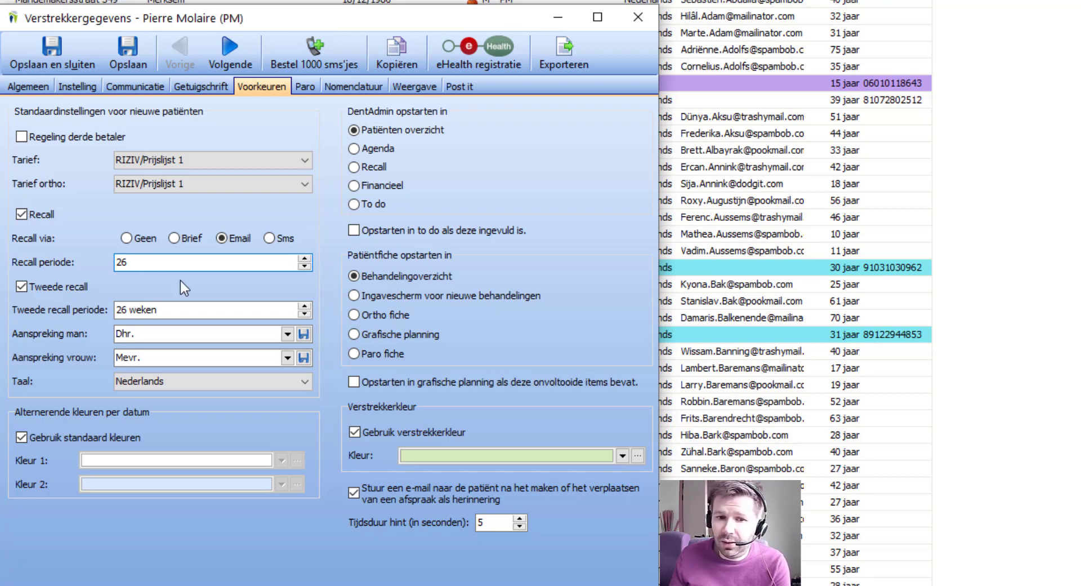
click(189, 311)
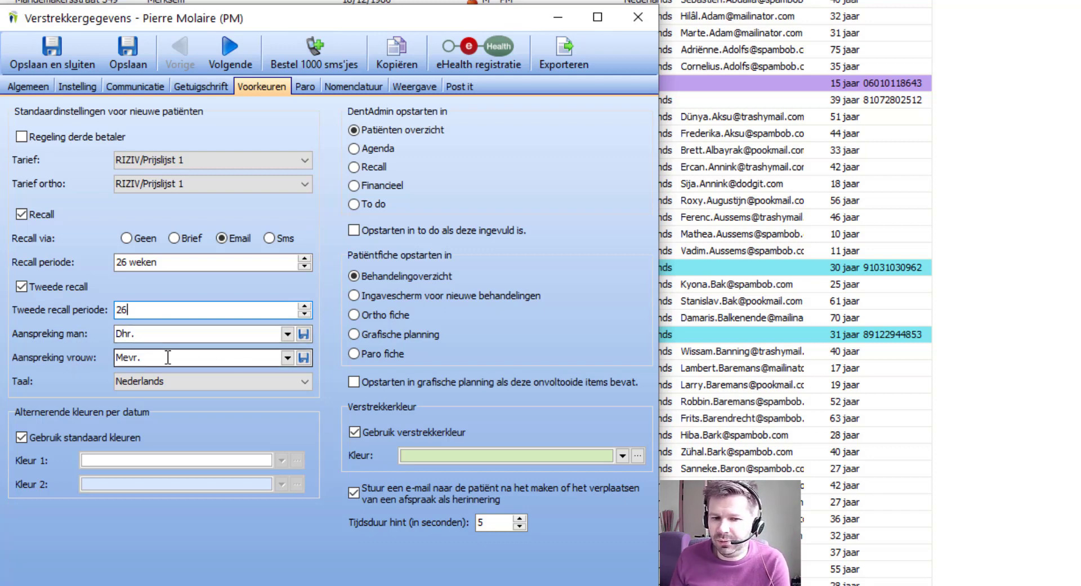
Choose Mevr. as the default Aanspreking vrouw for new patients and check the default Taal setting.
click(218, 358)
click(282, 353)
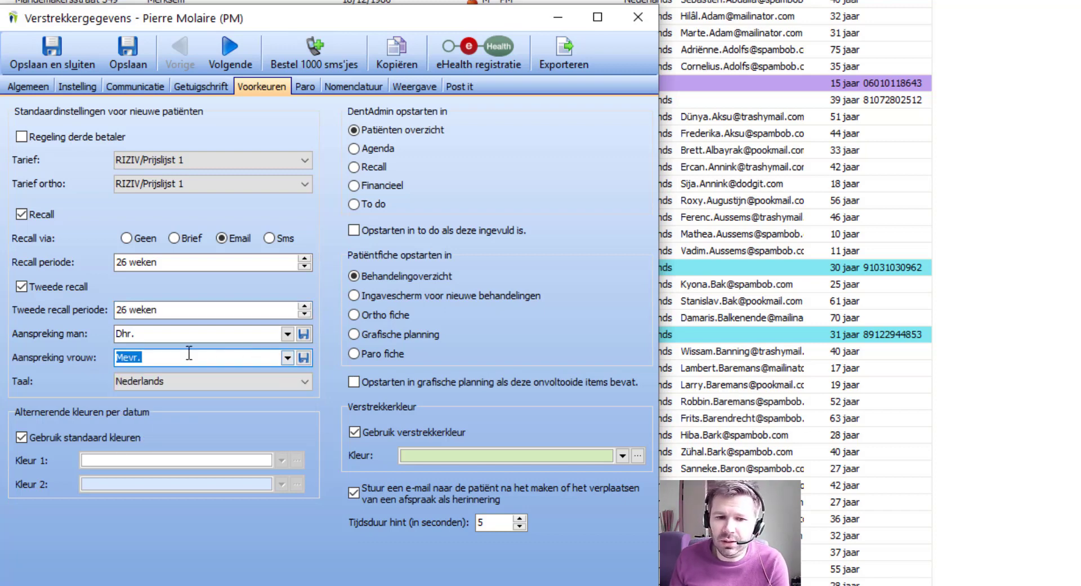
click(288, 358)
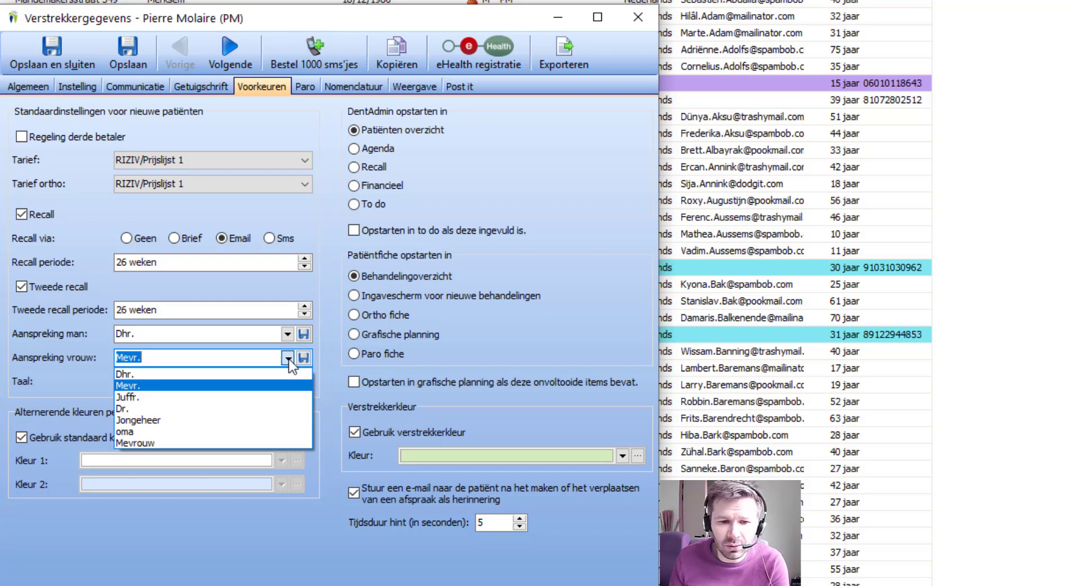
click(288, 358)
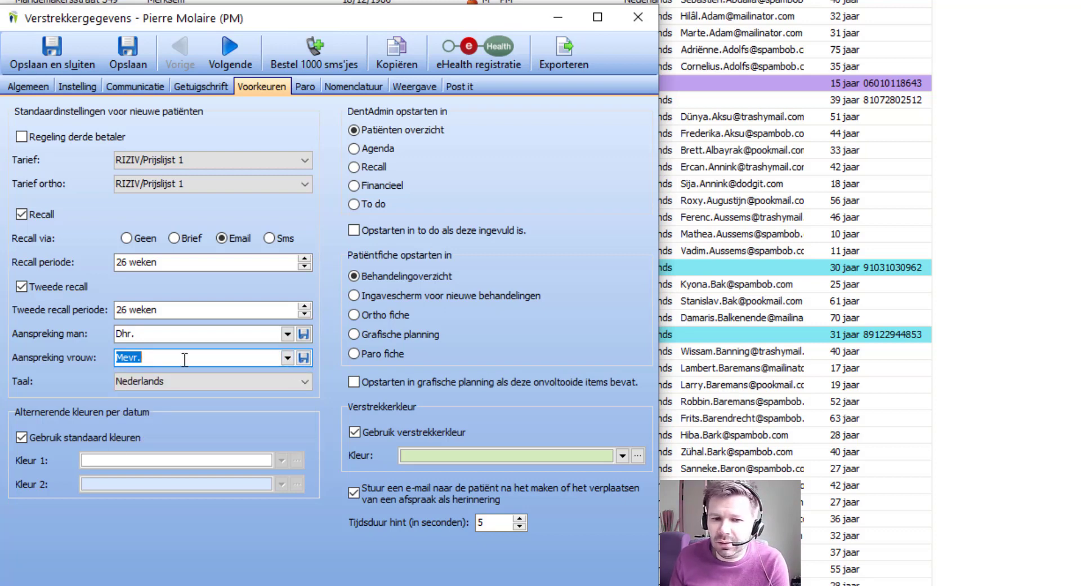
click(287, 358)
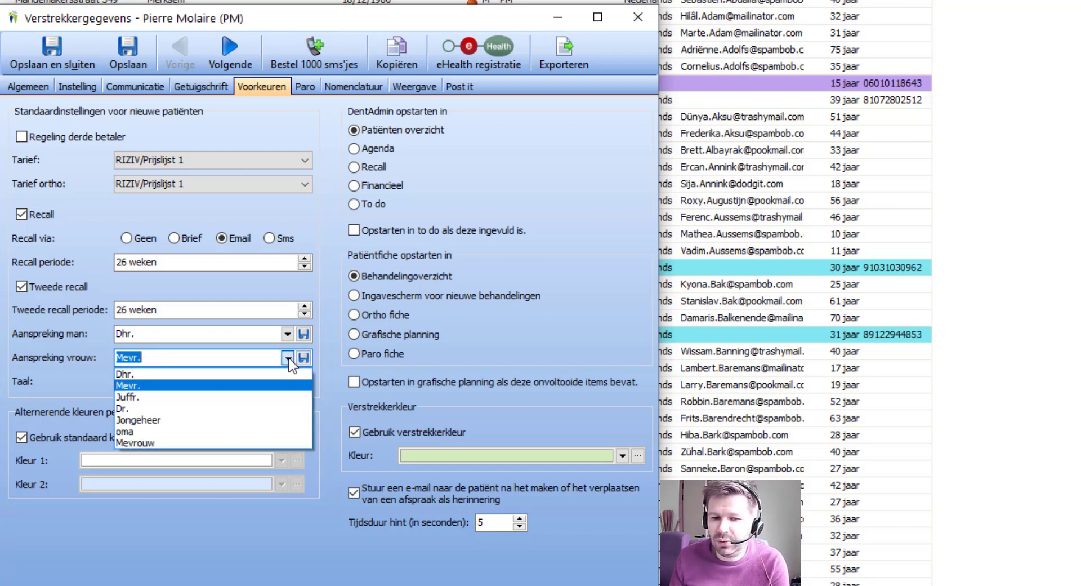
click(134, 386)
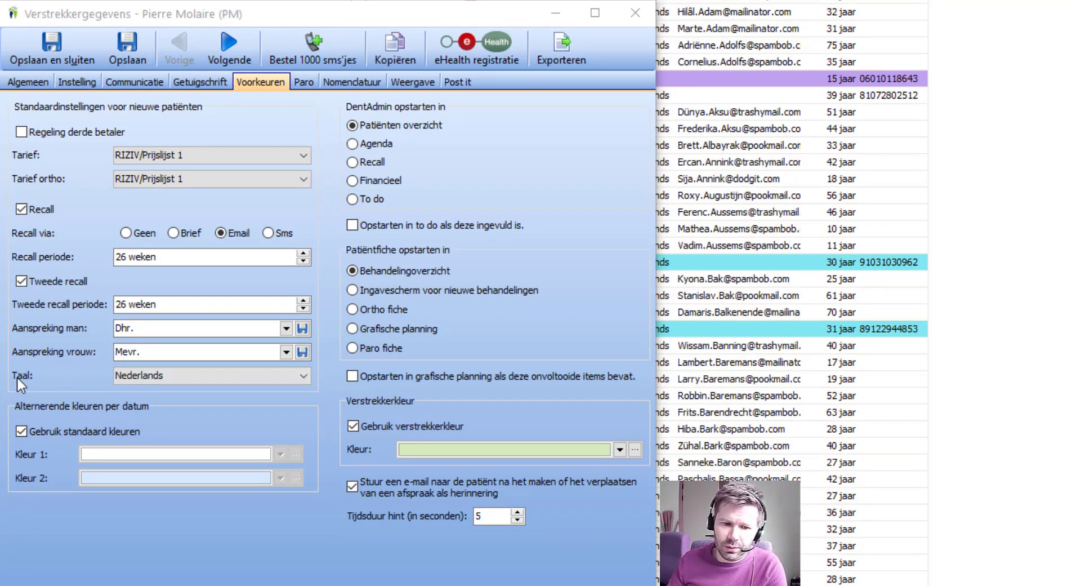
click(178, 375)
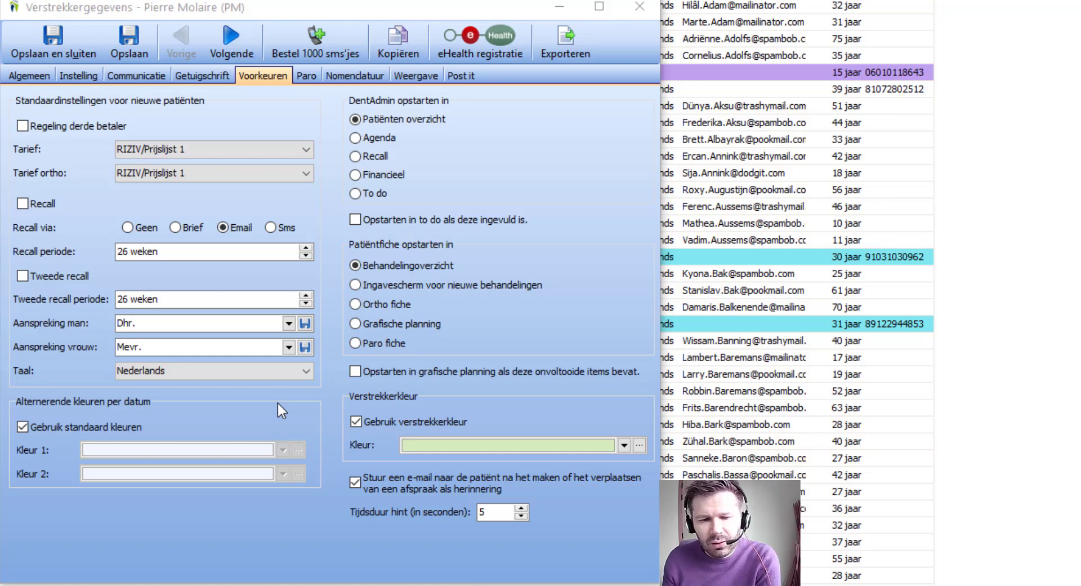
Replace the standard alternating date colours with bright green for Kleur 1 and purple for Kleur 2, then save and close the provider details.
click(22, 426)
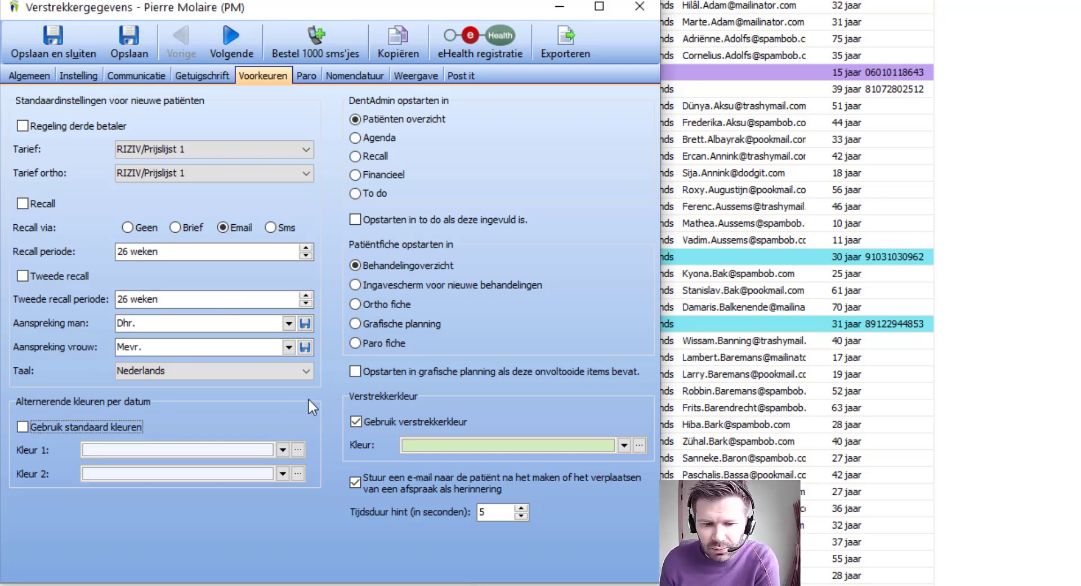
click(283, 450)
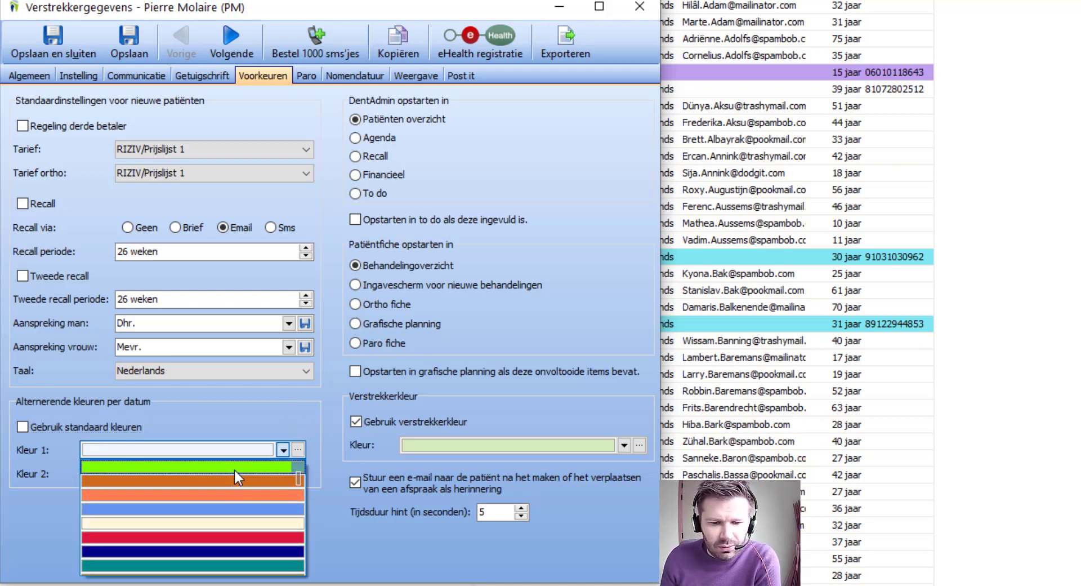
click(235, 470)
click(282, 474)
scroll(240, 515, down, 5)
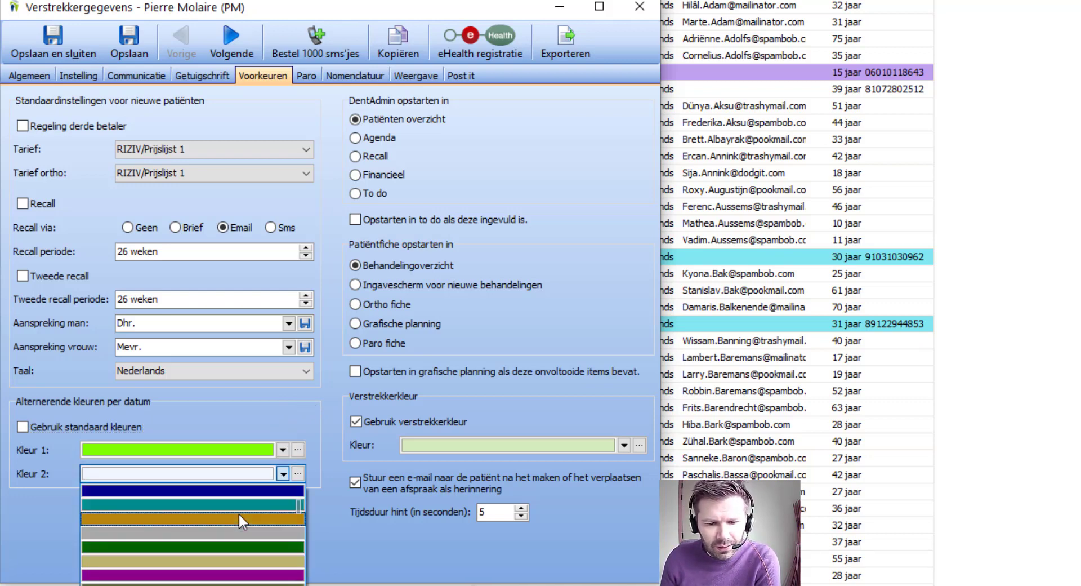
click(228, 577)
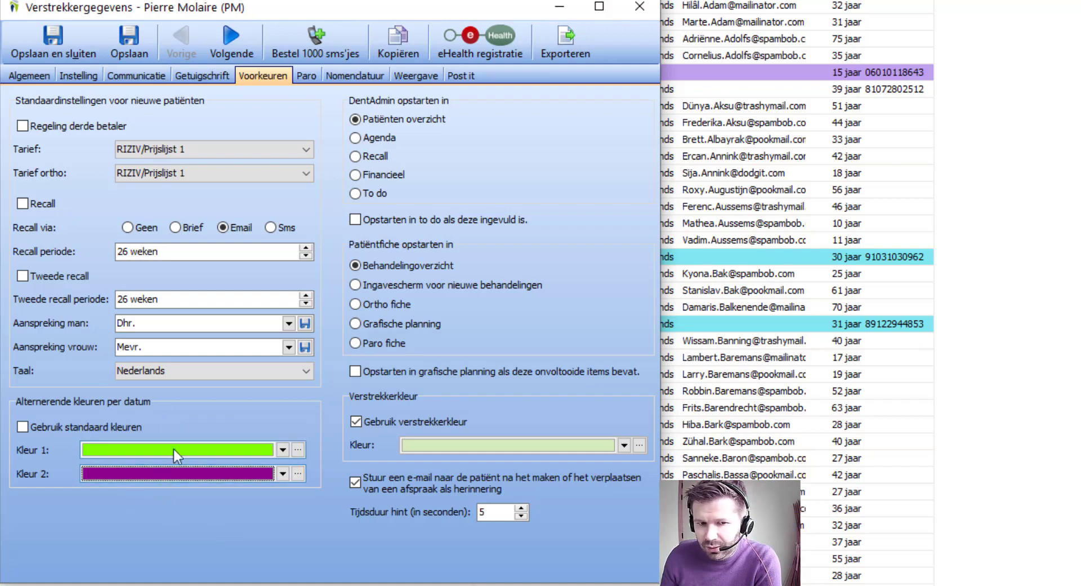
click(75, 53)
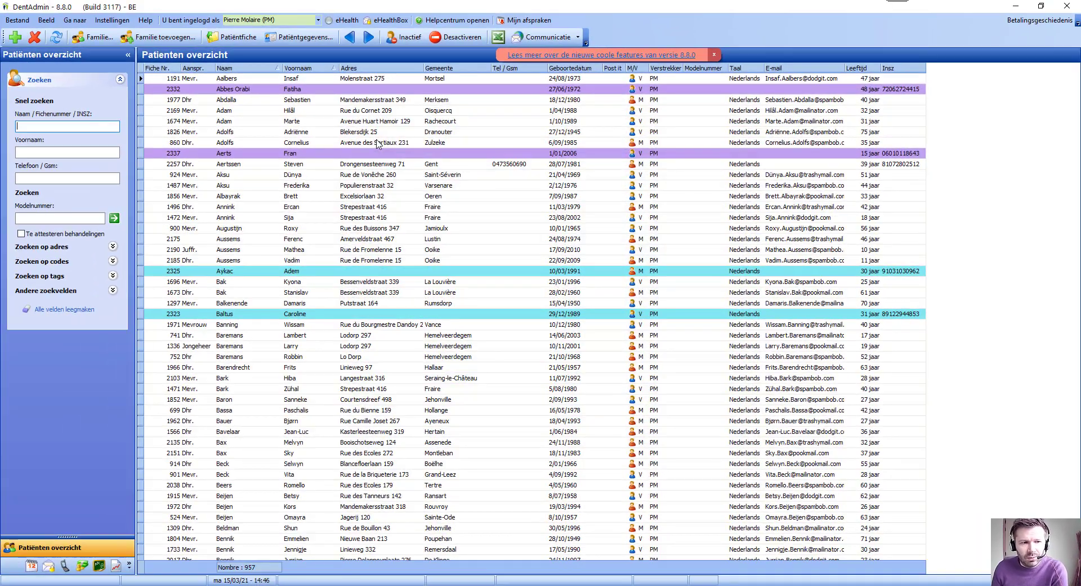
Search the patient overview by part of a surname and open the matching adult male patient's treatment overview to inspect the row colours.
text(wall)
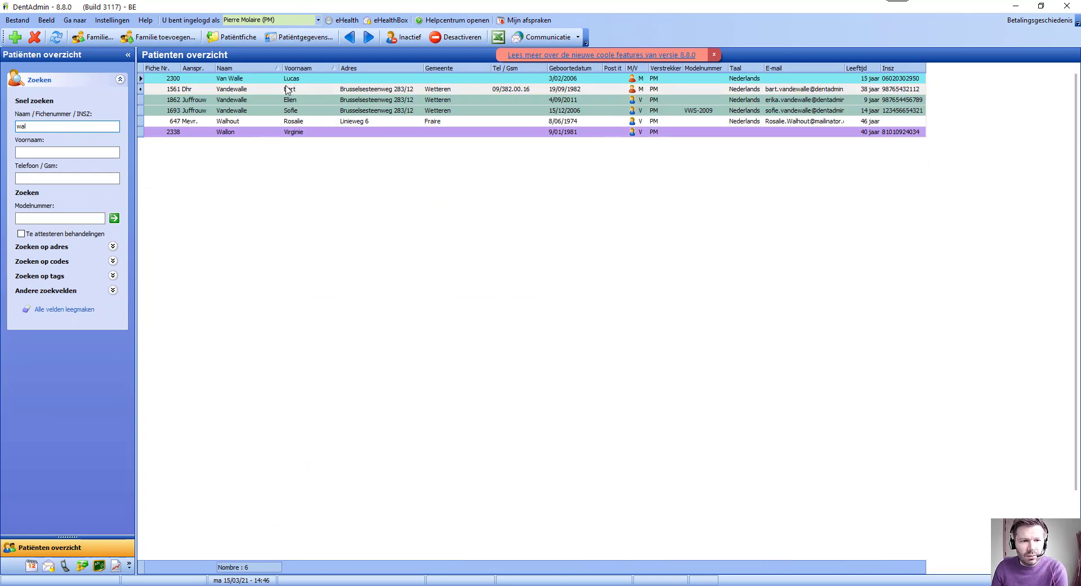
double_click(293, 90)
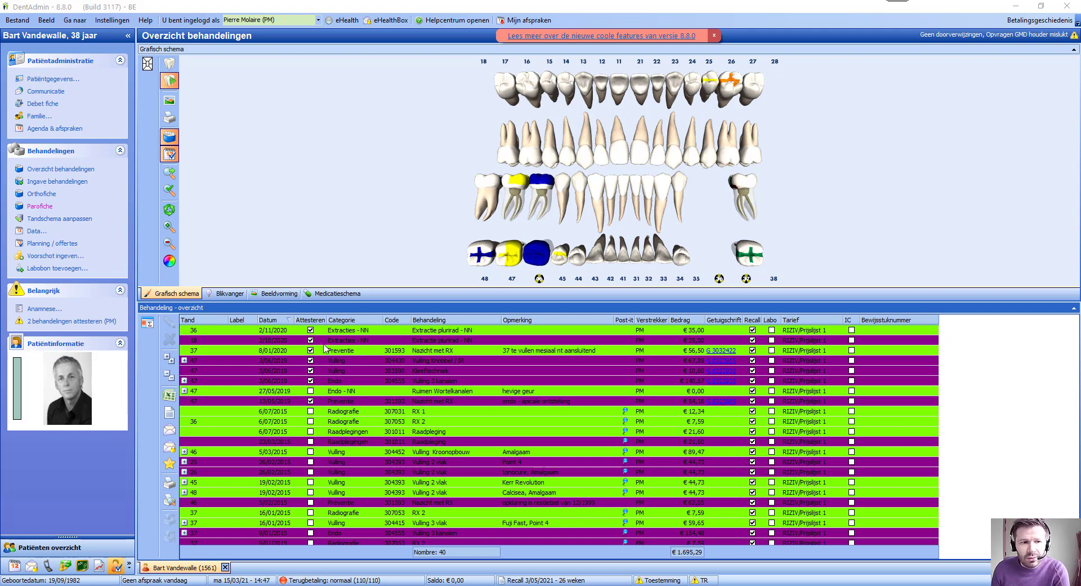
Enable Gebruik standaard kleuren for the provider's alternating date colours, save and close, and check the rows in the treatment overview.
click(112, 21)
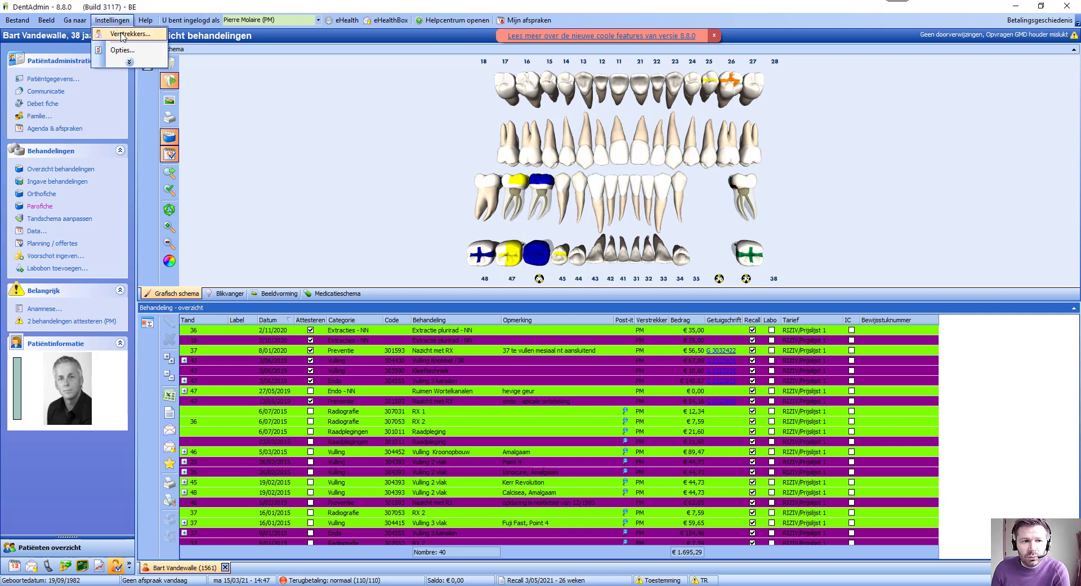
click(123, 34)
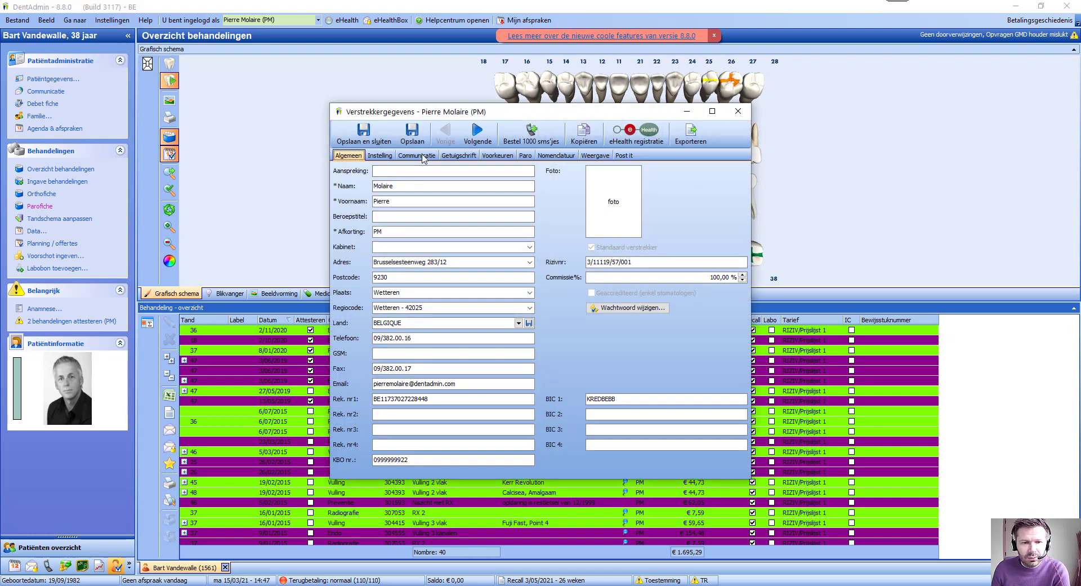
click(459, 157)
click(498, 158)
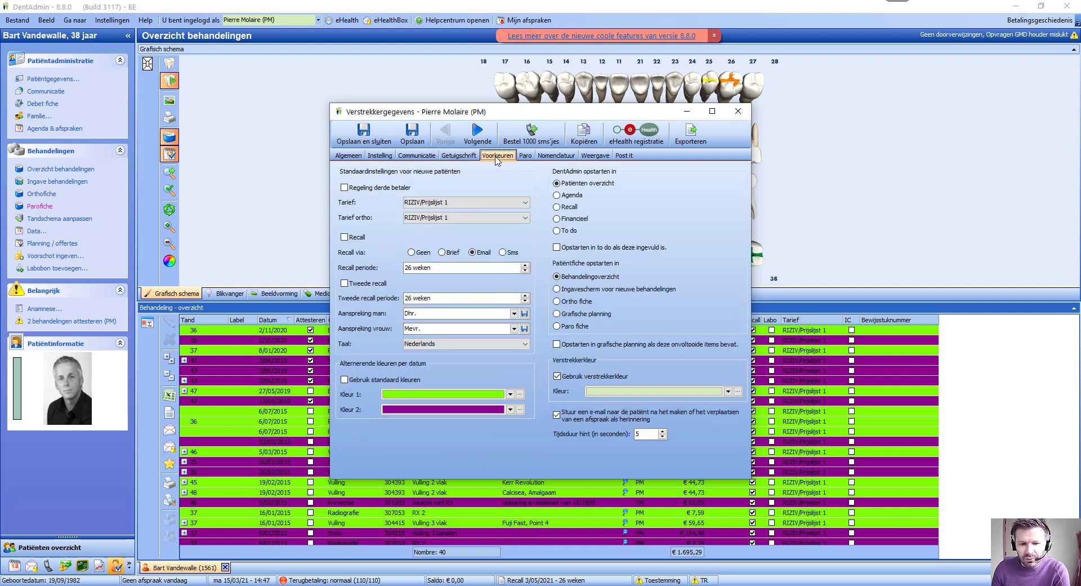
click(345, 380)
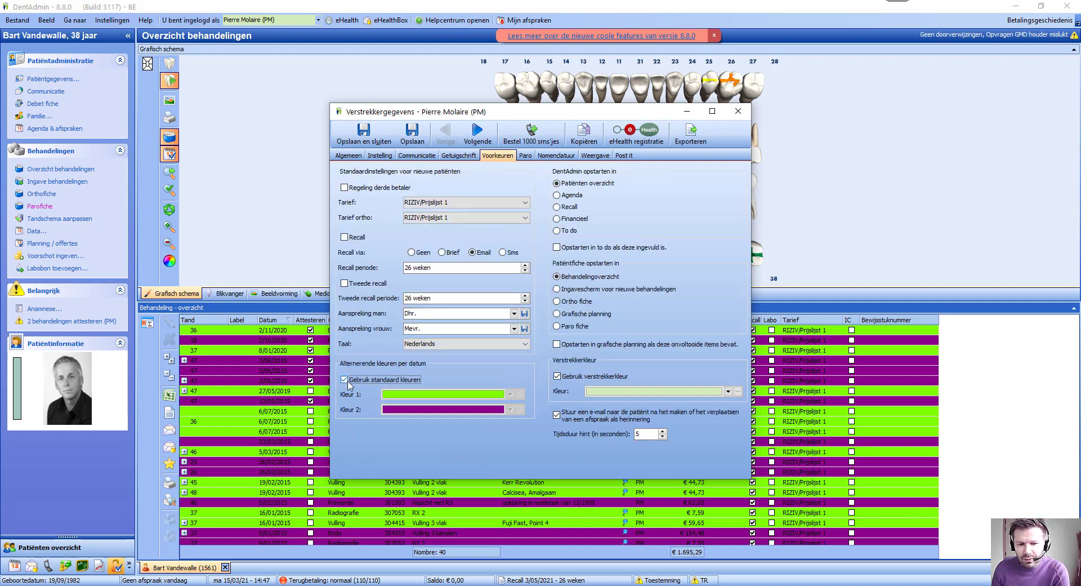
click(365, 141)
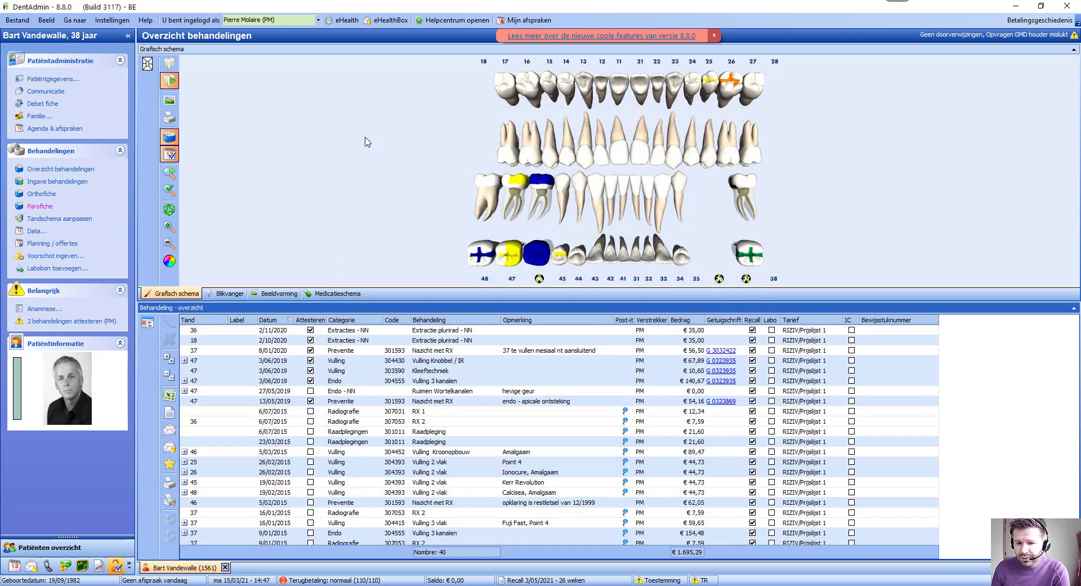
click(397, 391)
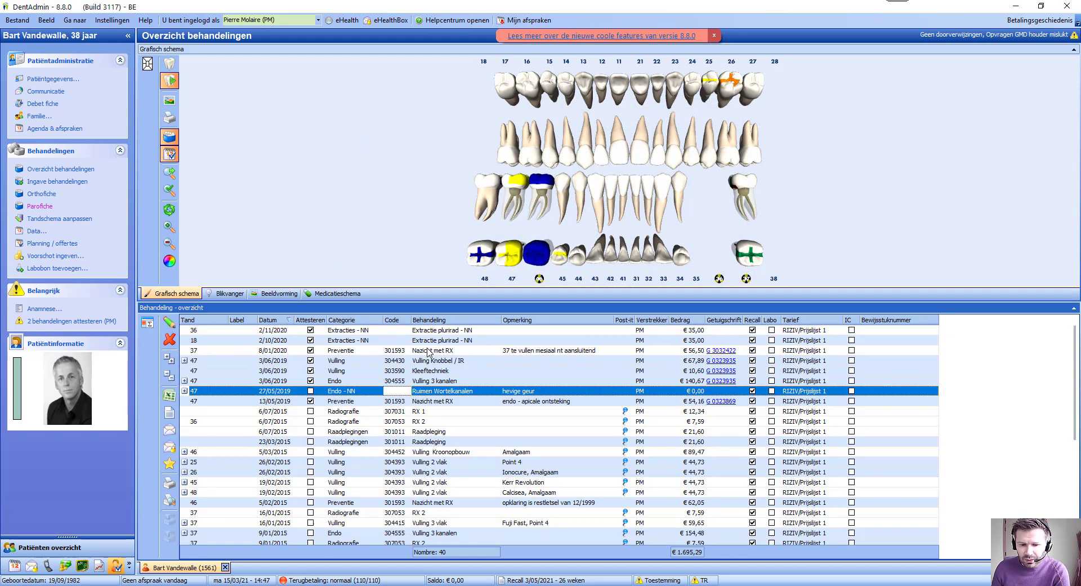
scroll(428, 345, down, 2)
scroll(465, 336, up, 2)
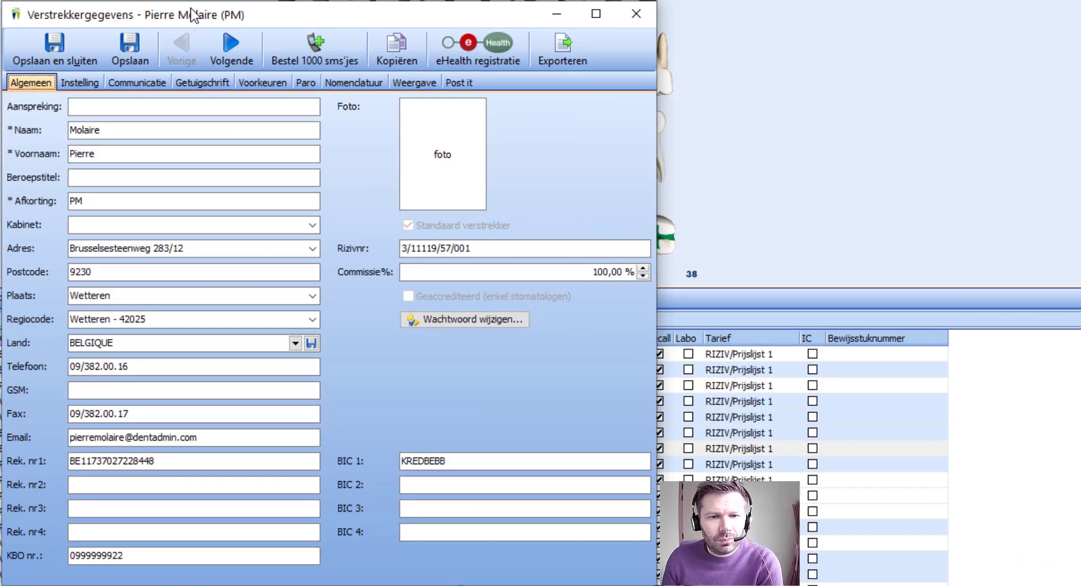
Try Opstarten in to do als deze ingevuld is and Grafische planning as the patient file's opening view, restoring both startup settings.
click(192, 84)
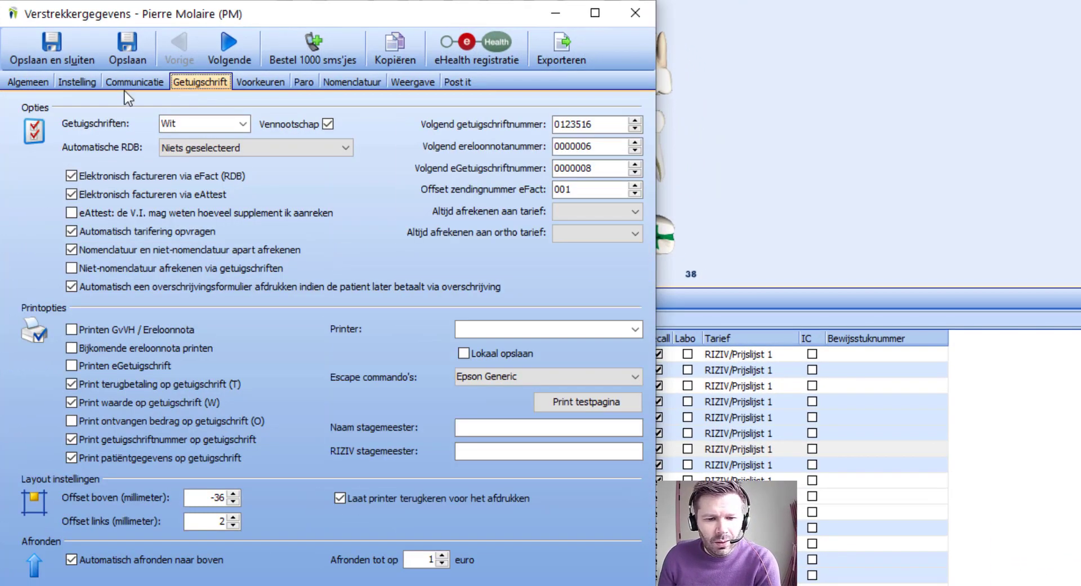
click(258, 84)
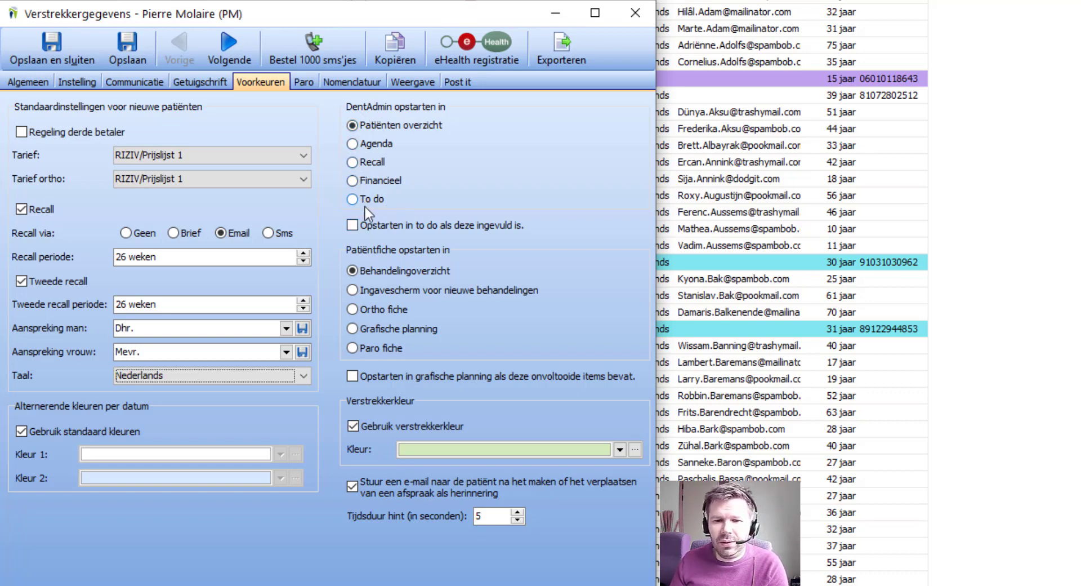
click(353, 226)
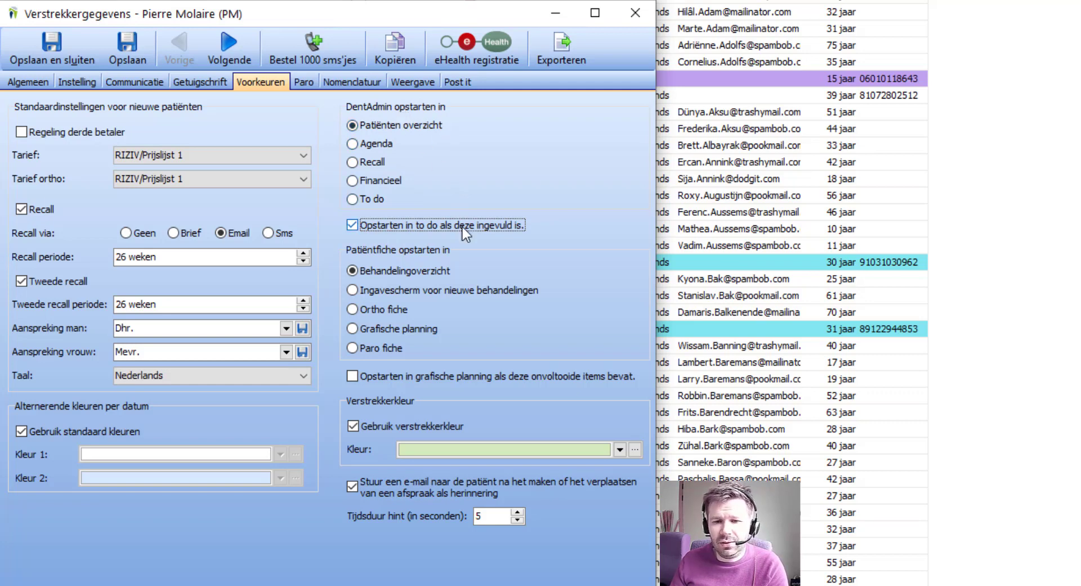
click(416, 230)
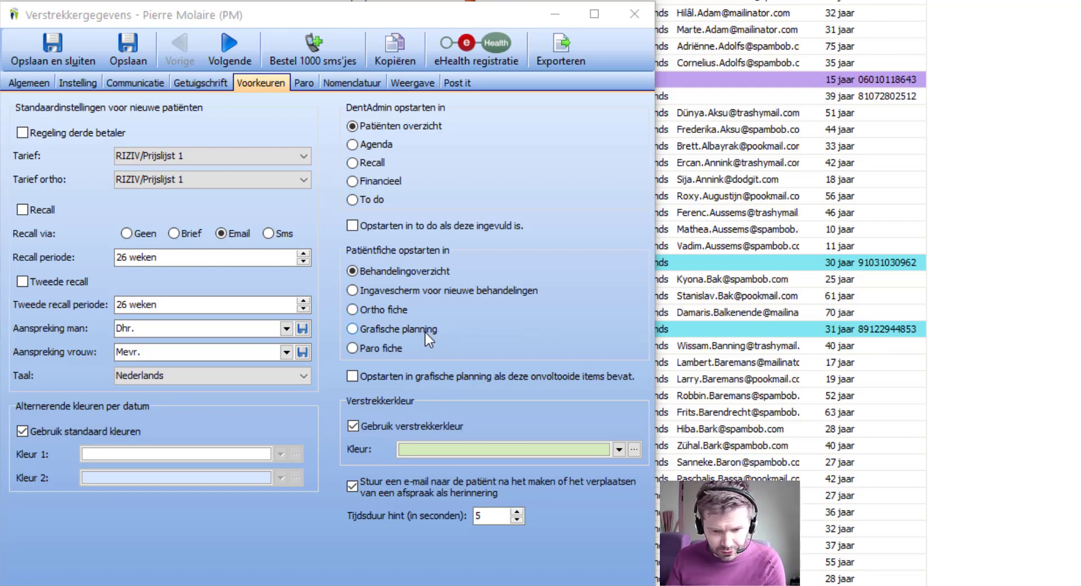
click(360, 329)
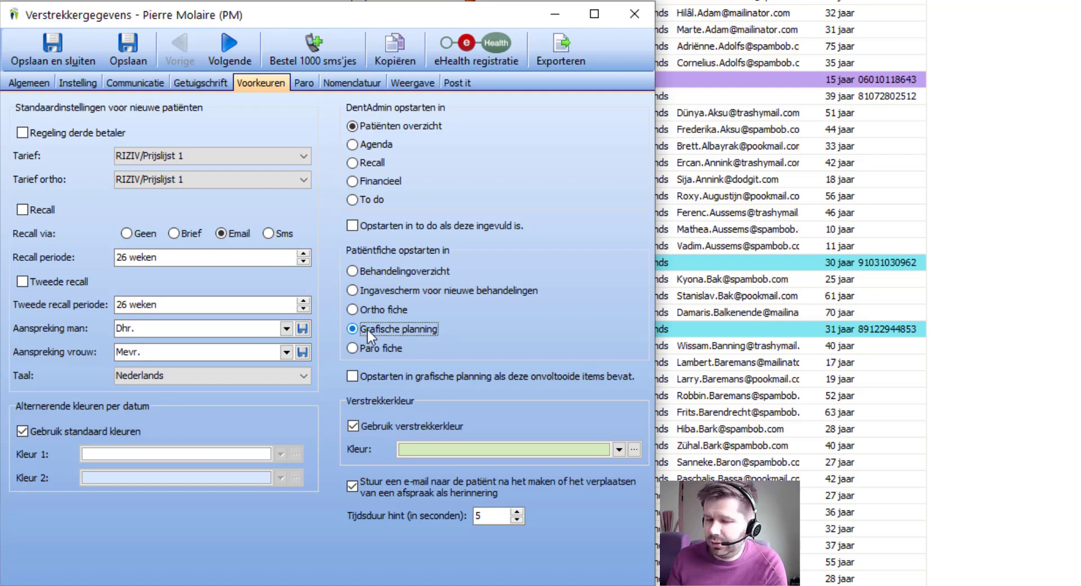
click(356, 271)
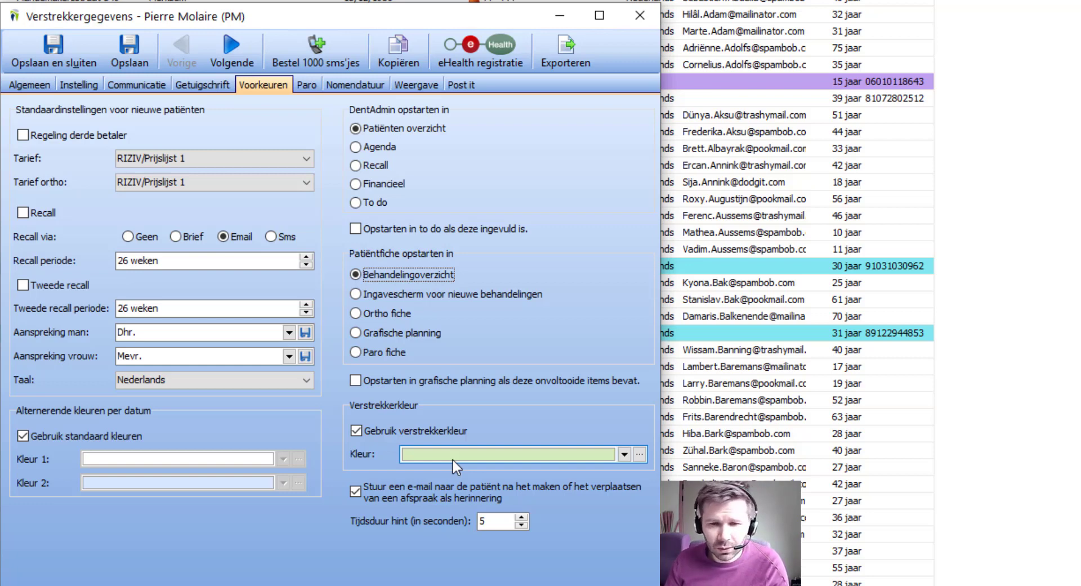
Examine the preset and custom colour choices for the Verstrekkerkleur without changing it, and check the appointment e-mail reminder option.
click(624, 454)
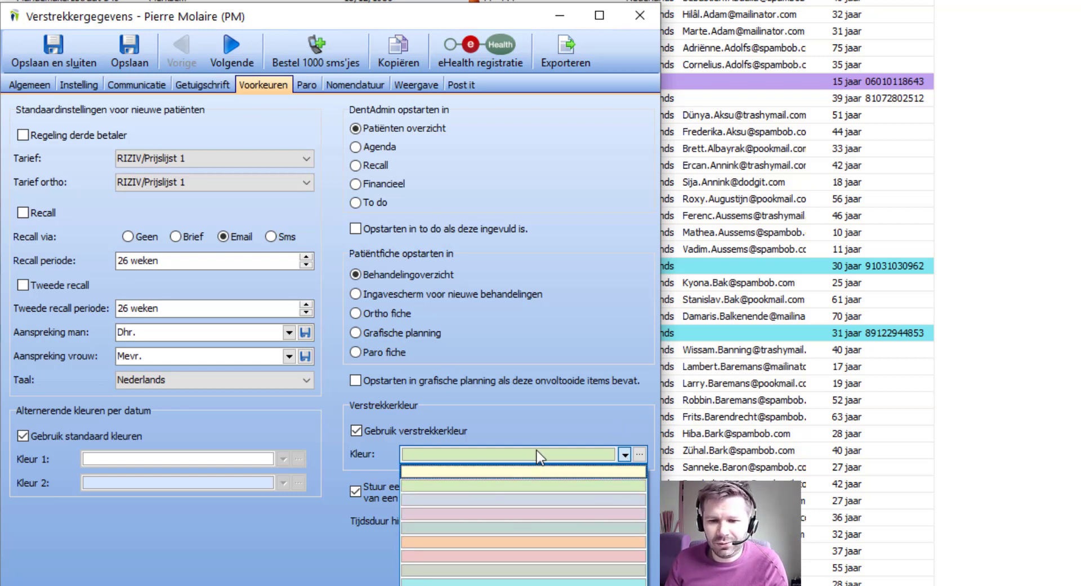
click(641, 454)
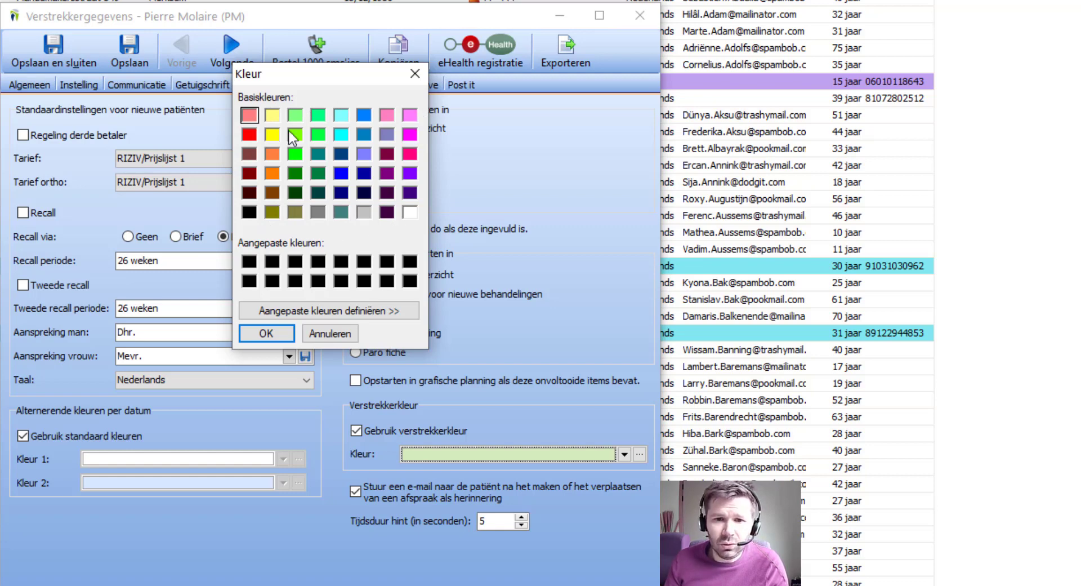
click(315, 310)
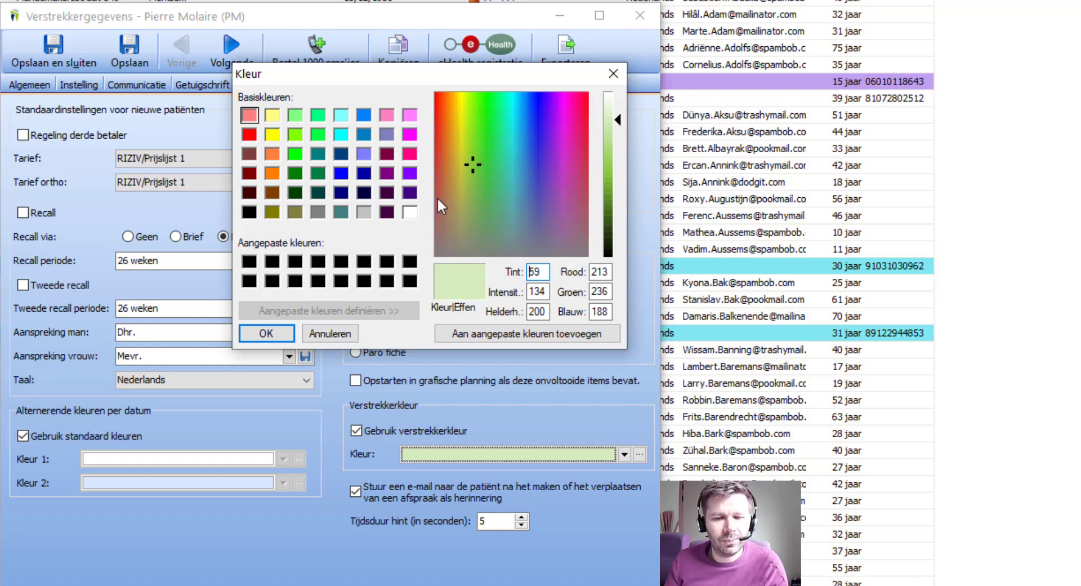
click(333, 336)
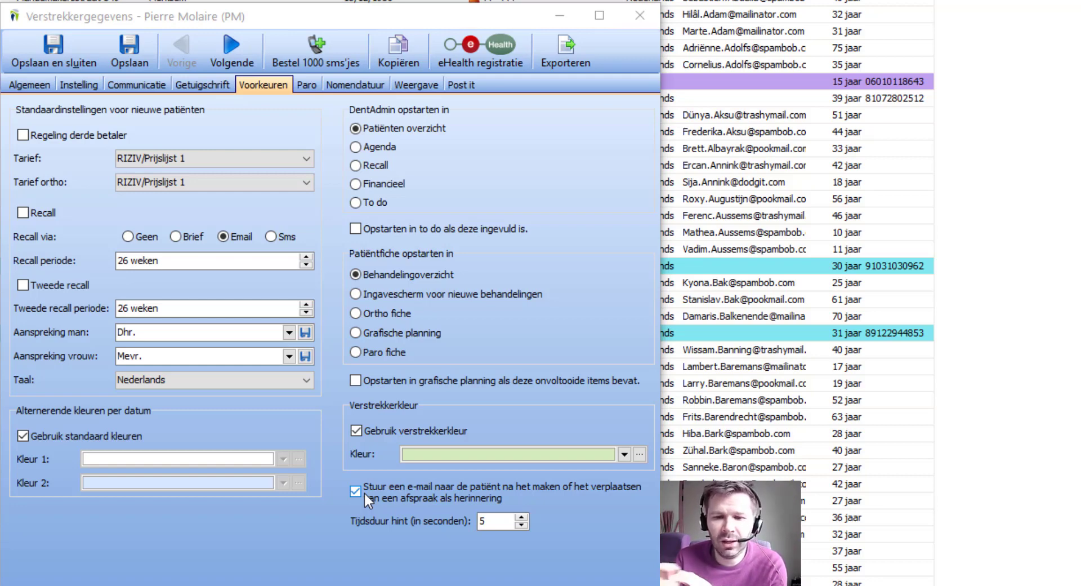
click(357, 491)
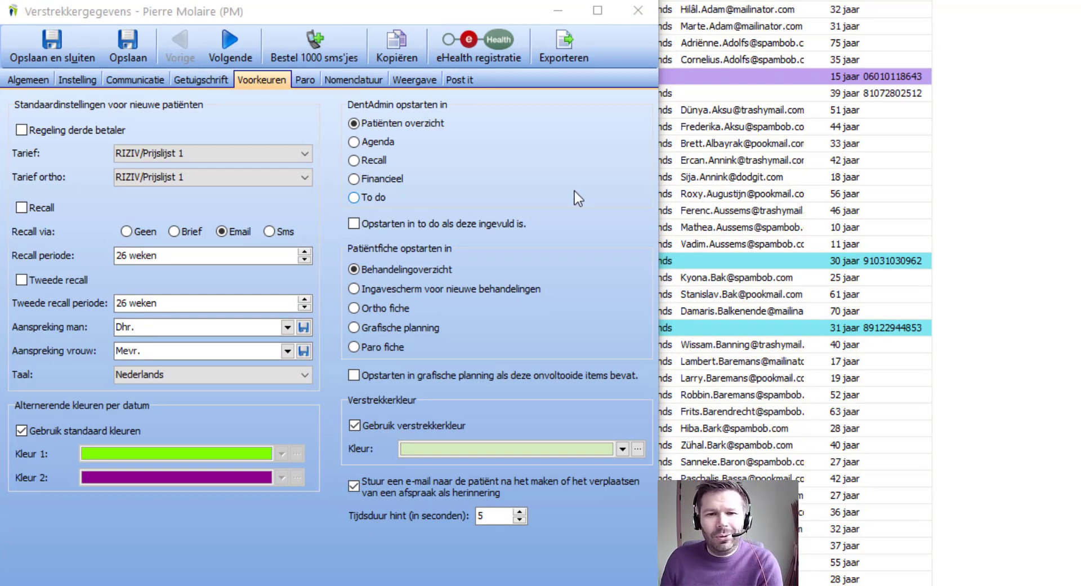
Examine the provider's Paro probing order and select Kwadrant 1 palataal in the list.
click(304, 81)
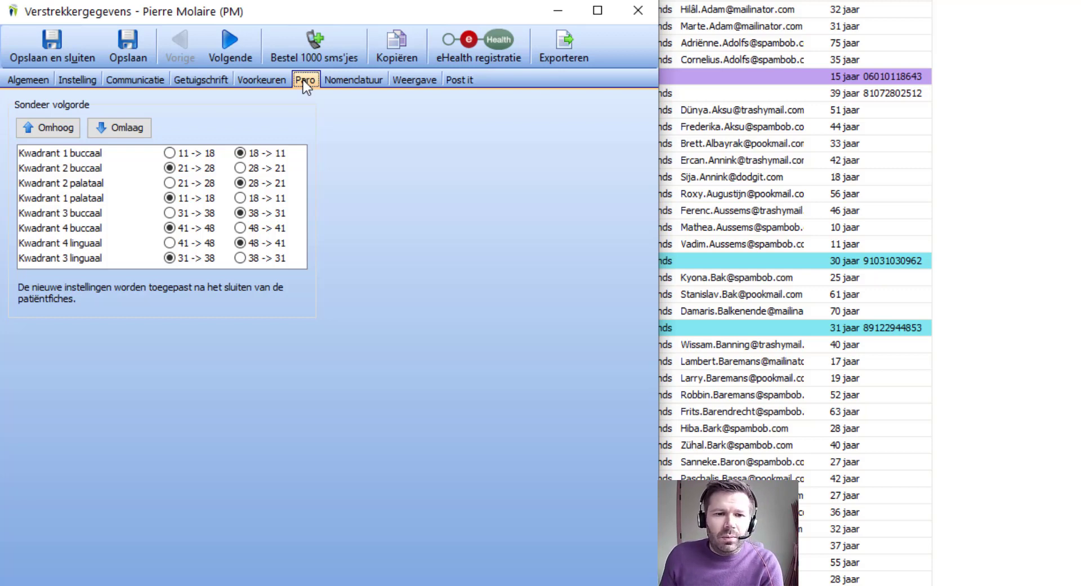
click(72, 202)
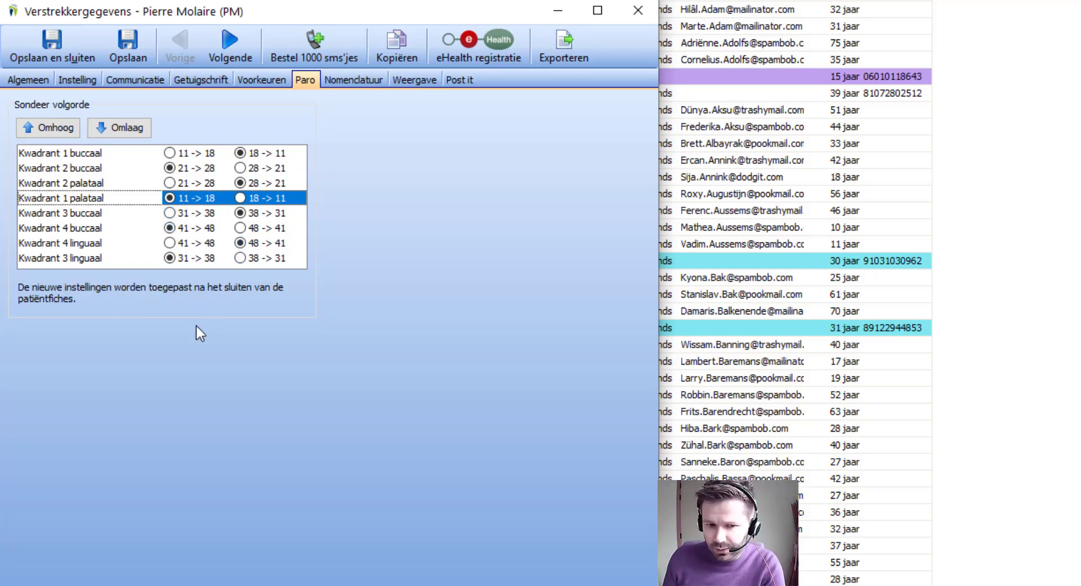
In the Nomenclatuur settings, keep the DETI score B supplement at Vraag mij om toe te voegen and set Stompopbouw and Stiftopbouw to >=3 vlakken.
click(359, 80)
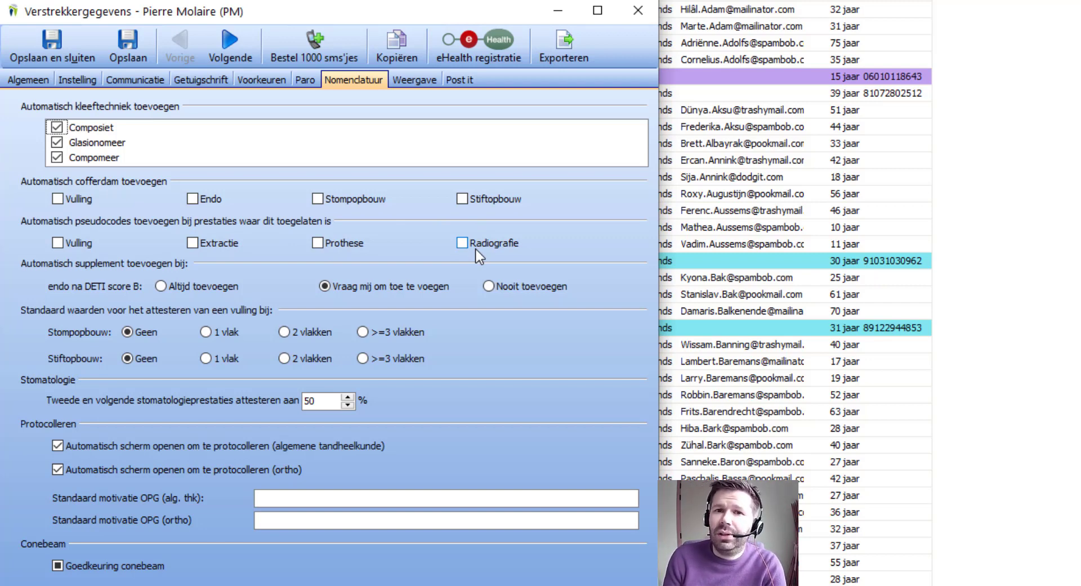
click(160, 286)
click(326, 286)
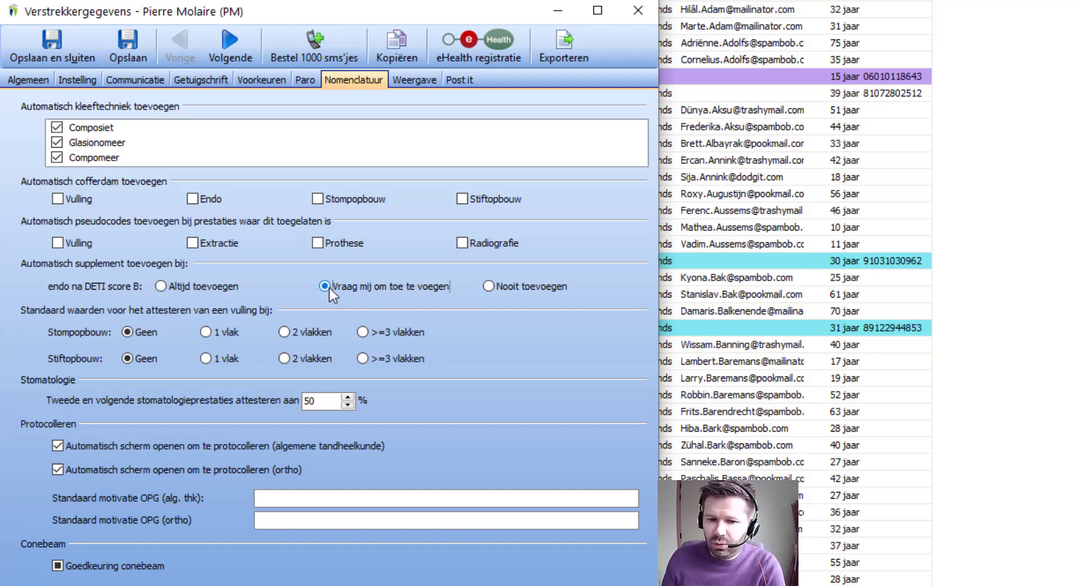
click(489, 286)
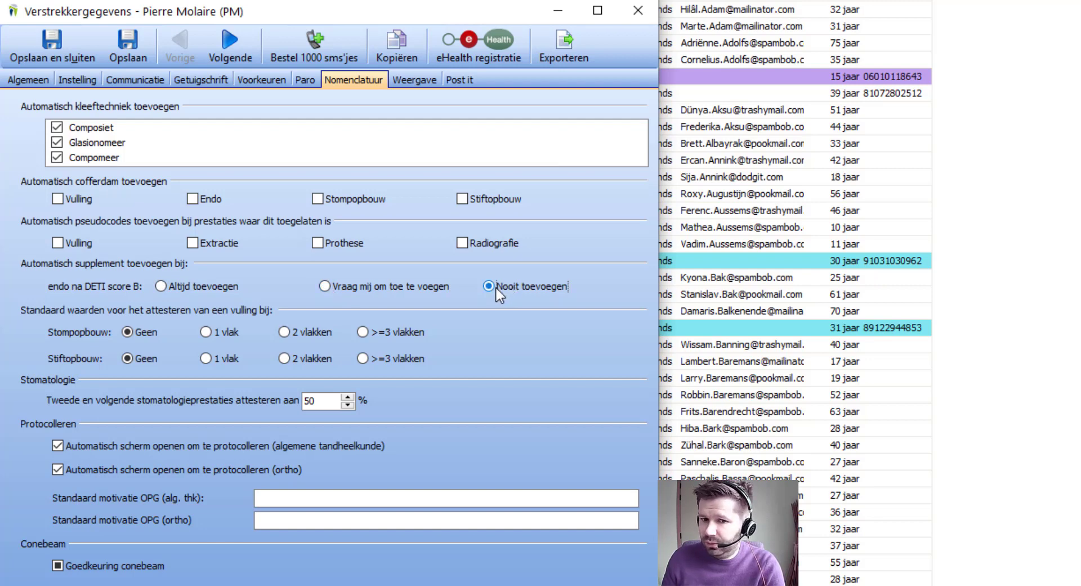
click(327, 288)
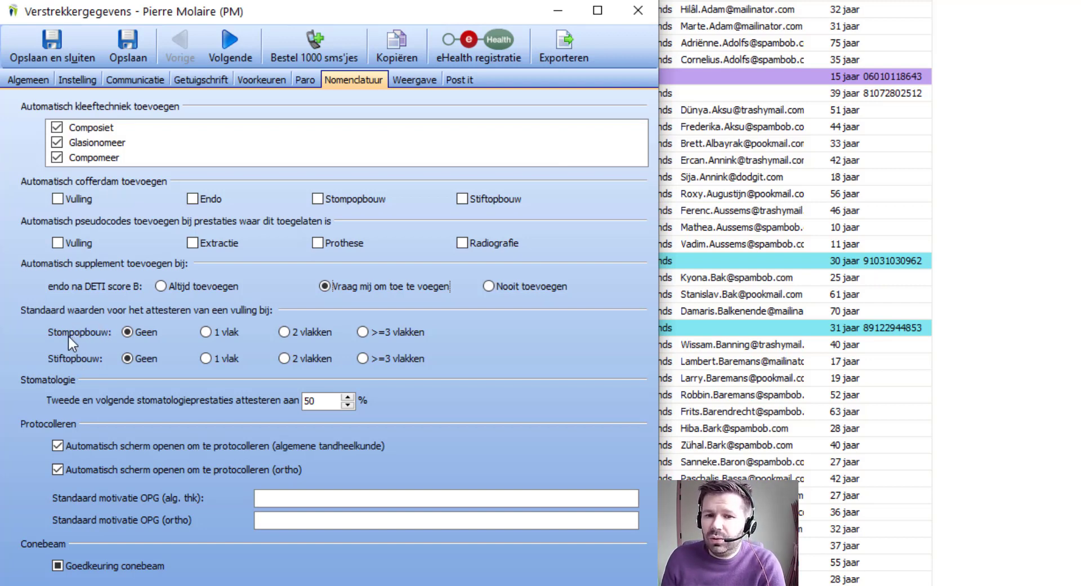
click(363, 332)
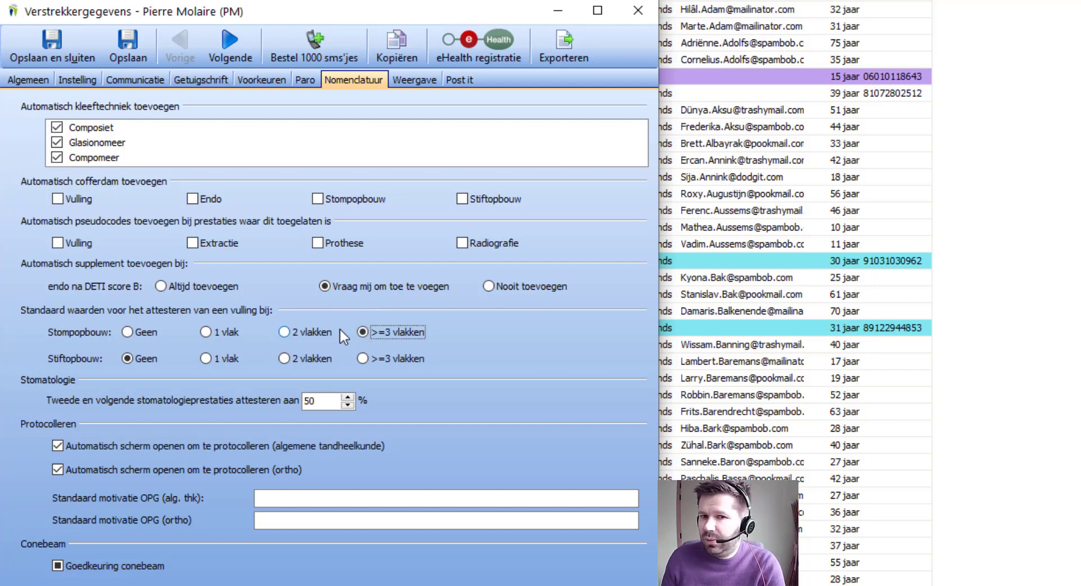
click(362, 359)
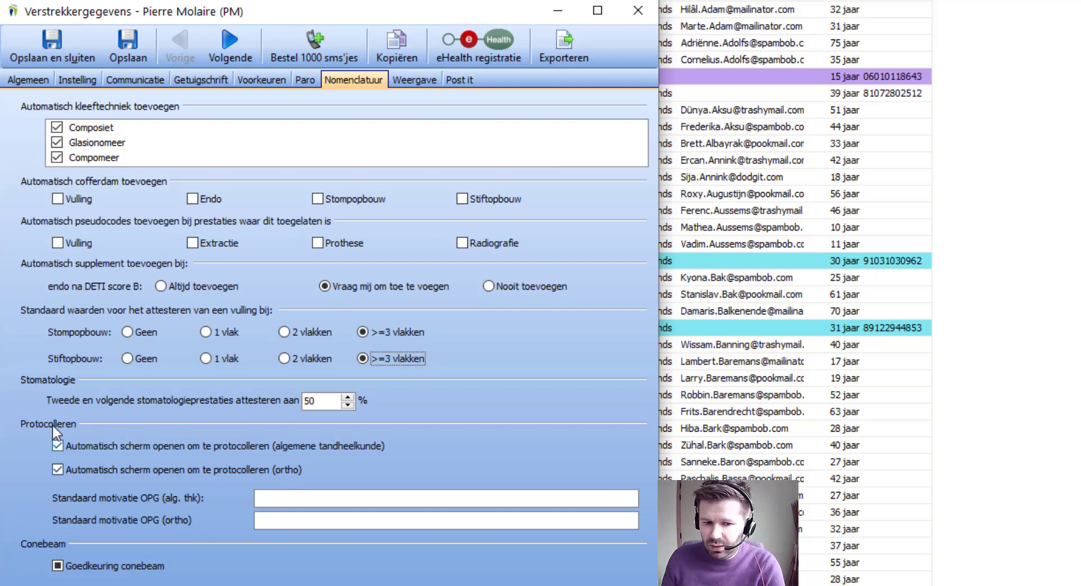
Set the default OPG motivations to Wijsheidstanden (alg. thk) and Start ortho behandeling (ortho), keep both protocol screens enabled, and save and close.
click(58, 446)
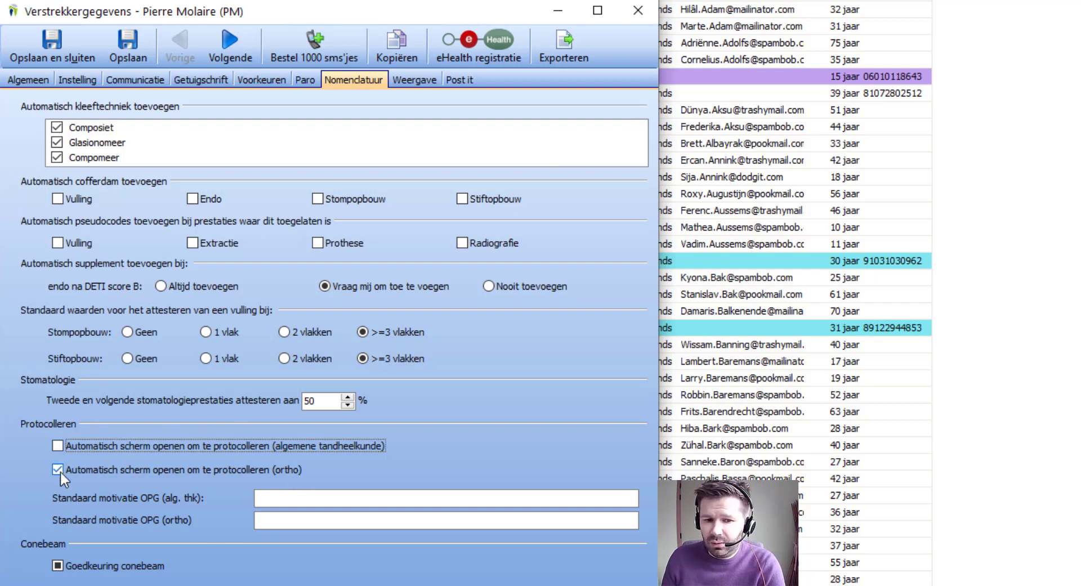
click(59, 470)
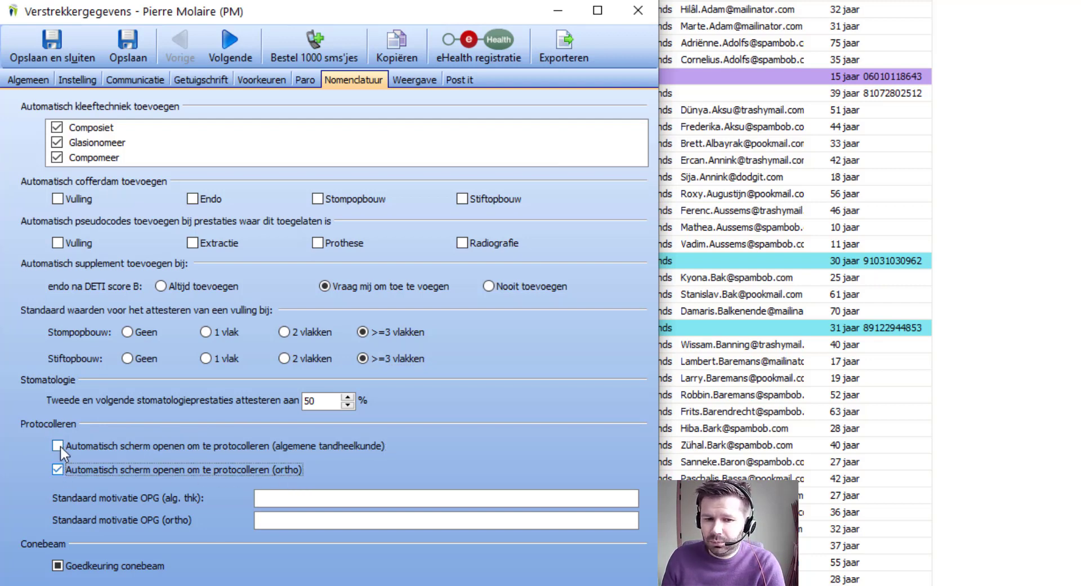
click(59, 445)
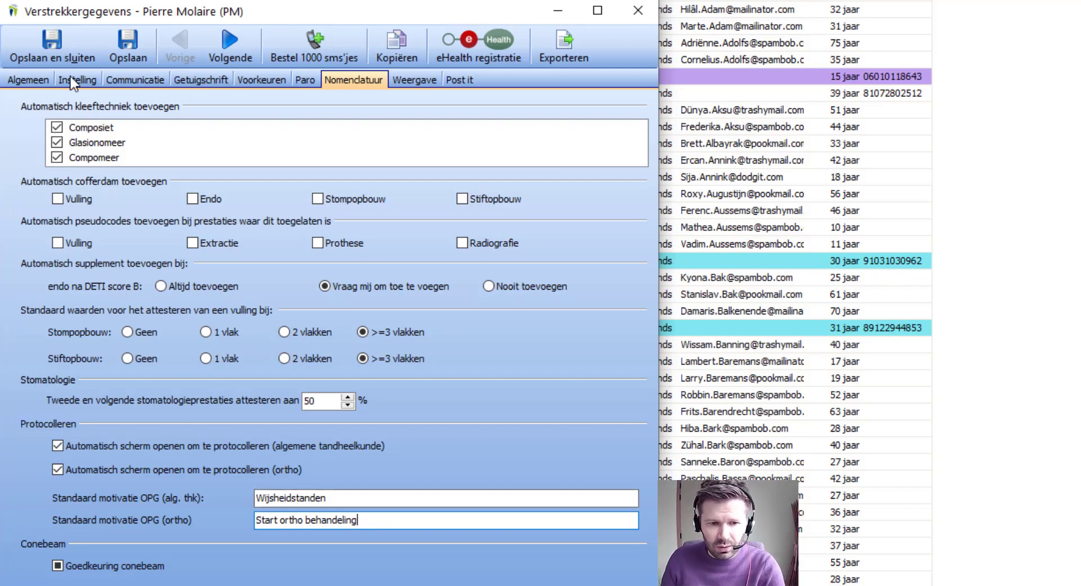
click(63, 55)
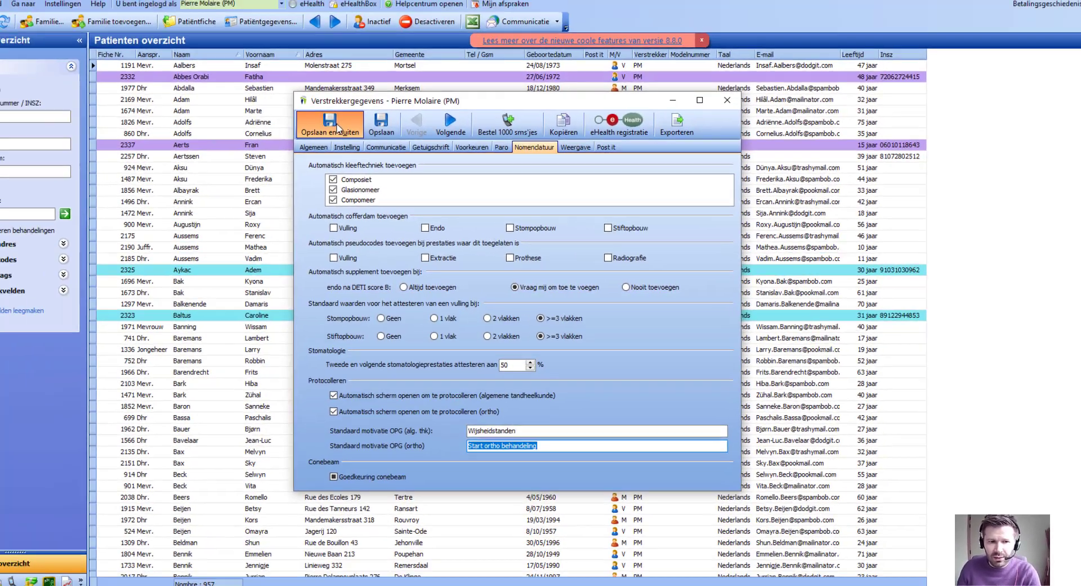
click(338, 128)
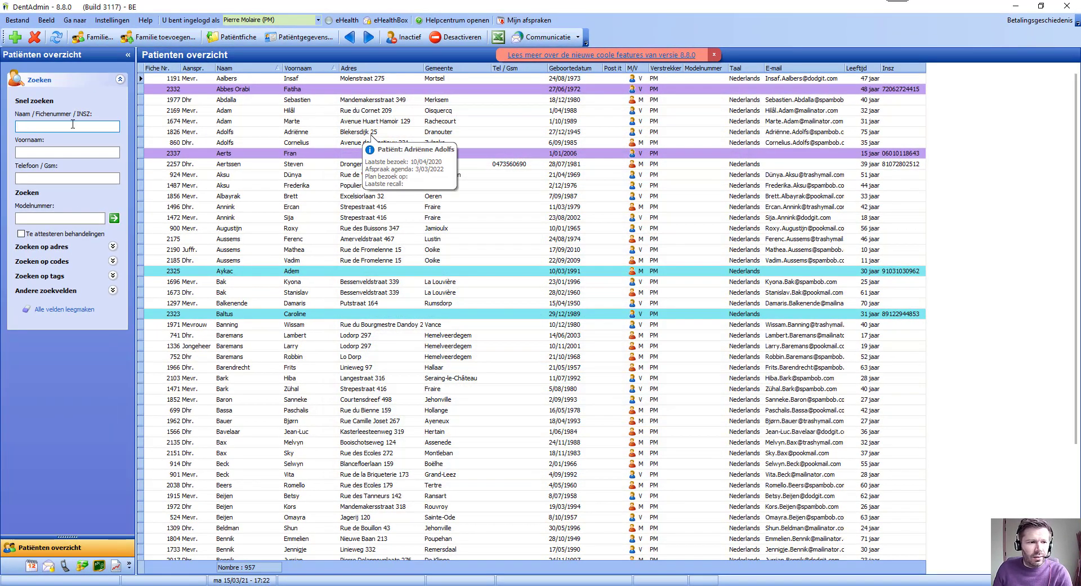
Find and open the patient's file by surname, start an OPG in Ingave behandelingen to check its default motivation, and cancel it.
text(wal)
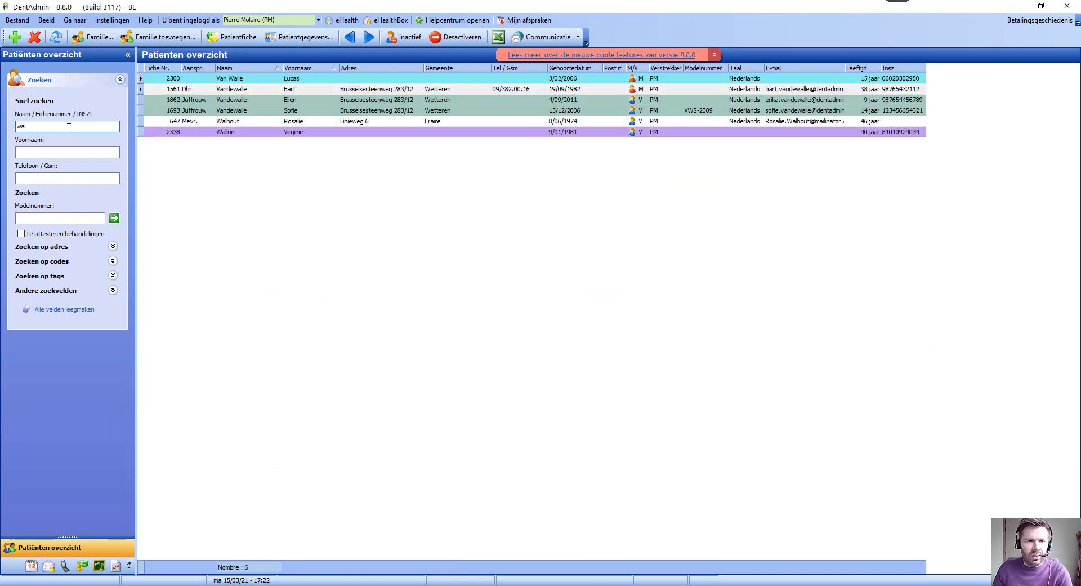
click(282, 89)
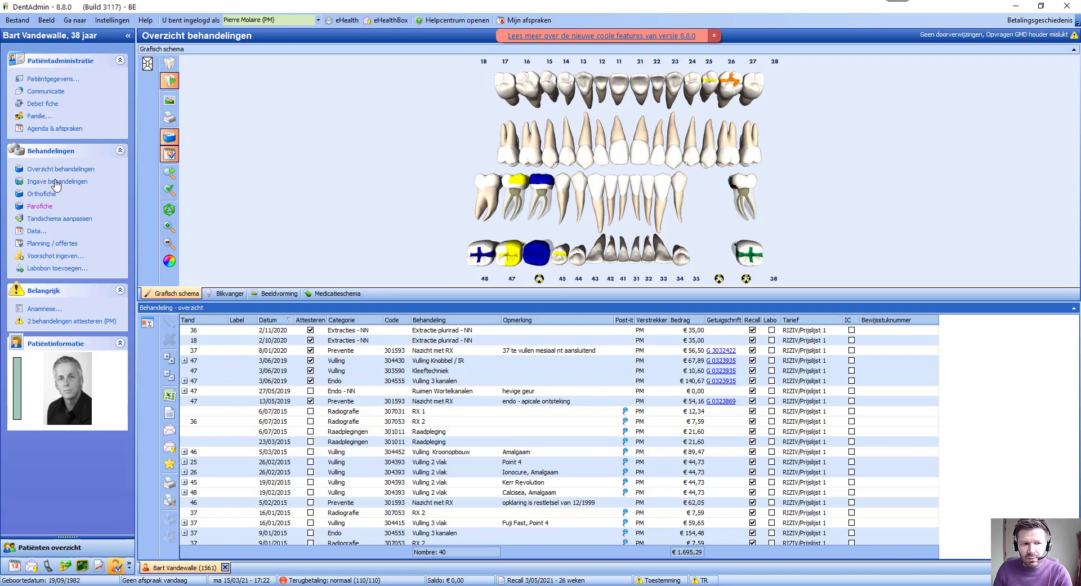
click(463, 50)
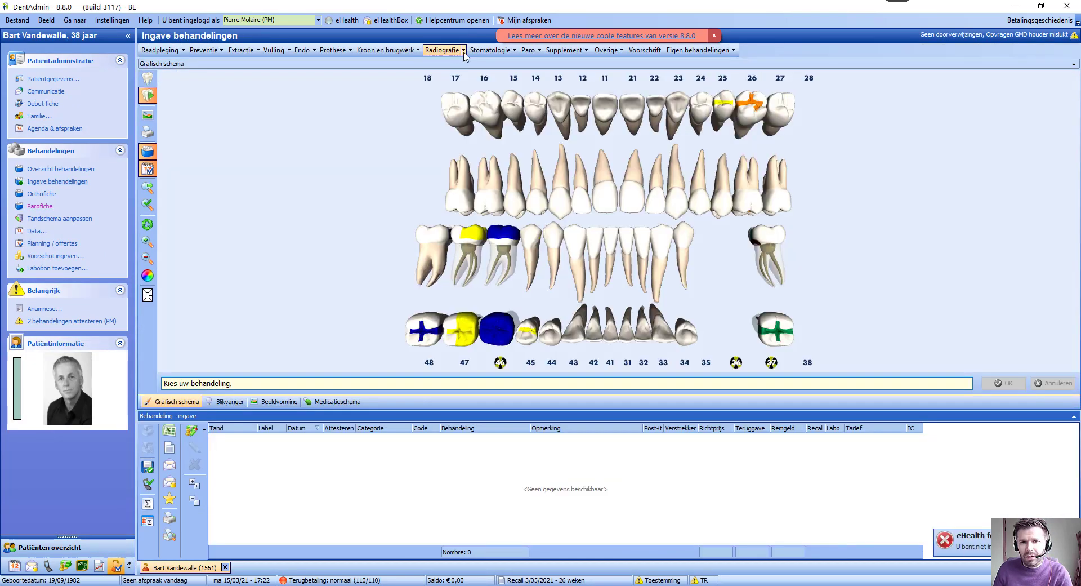
click(456, 168)
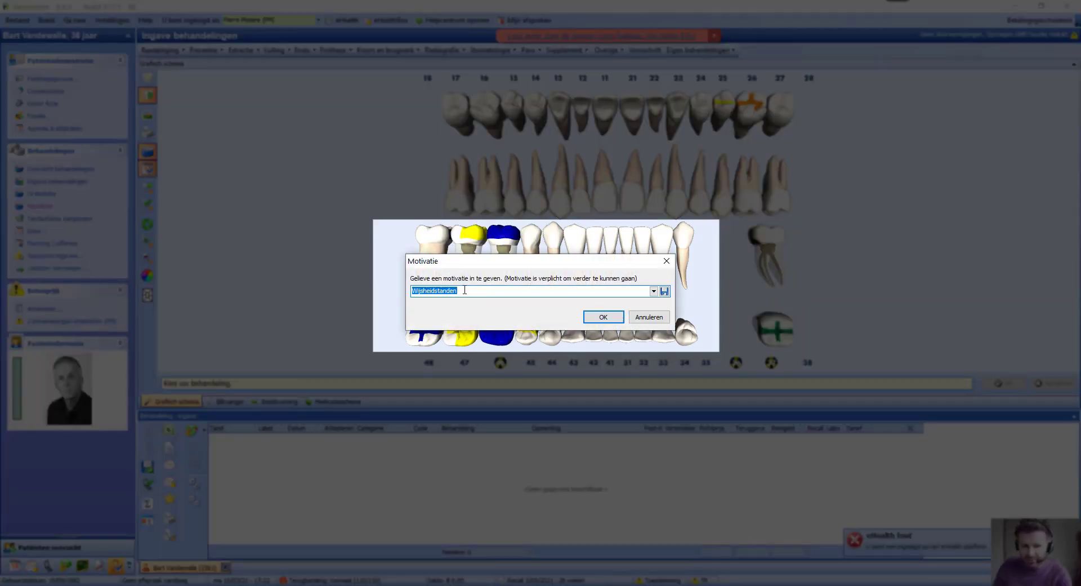
click(648, 316)
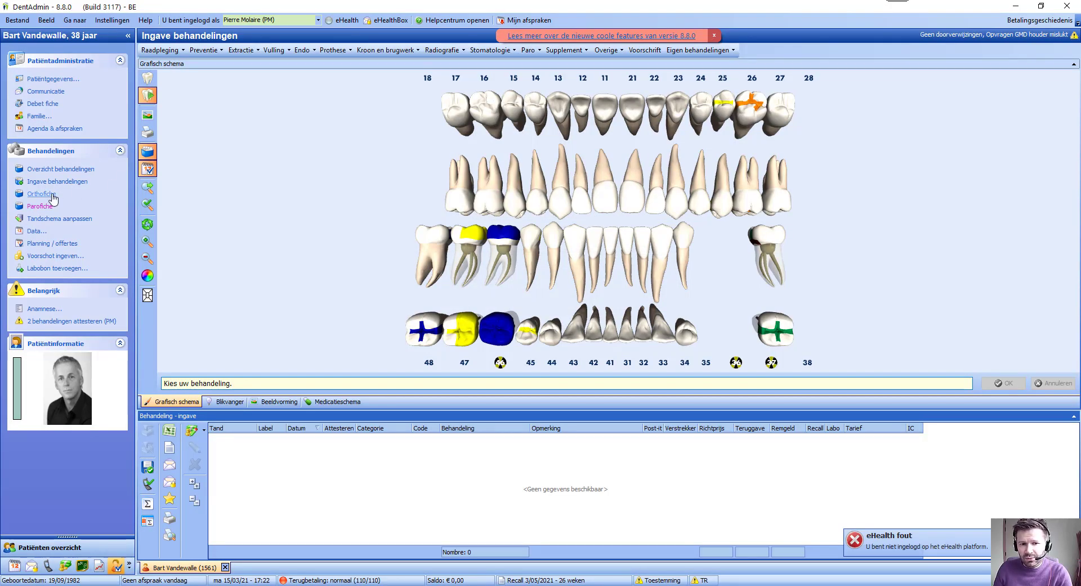
Start an o.p.g. radiograph in the patient's Orthofiche to check the default ortho motivation, and cancel the entry.
click(53, 195)
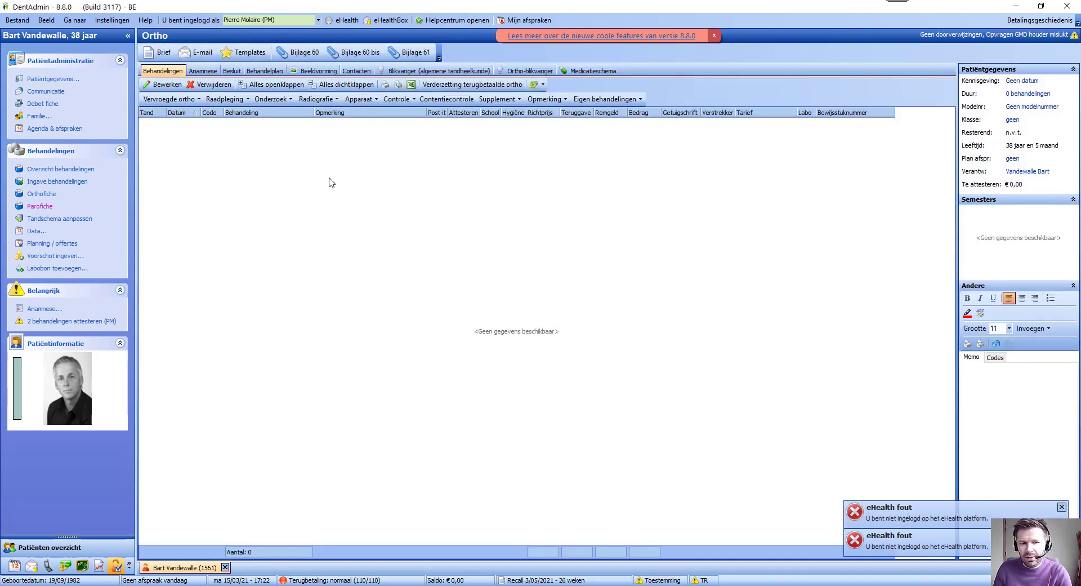
click(335, 100)
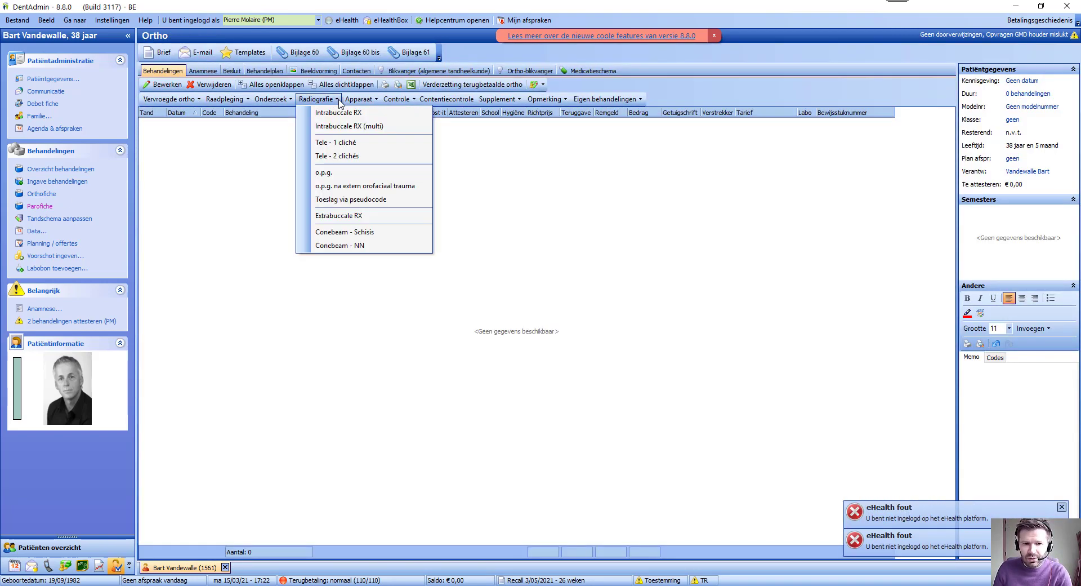
click(326, 179)
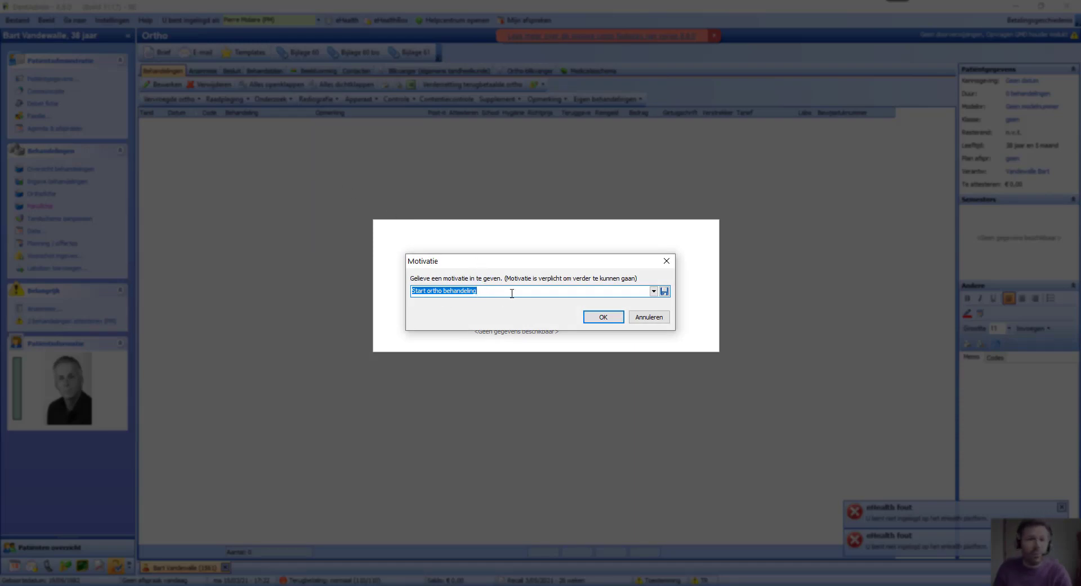
click(655, 319)
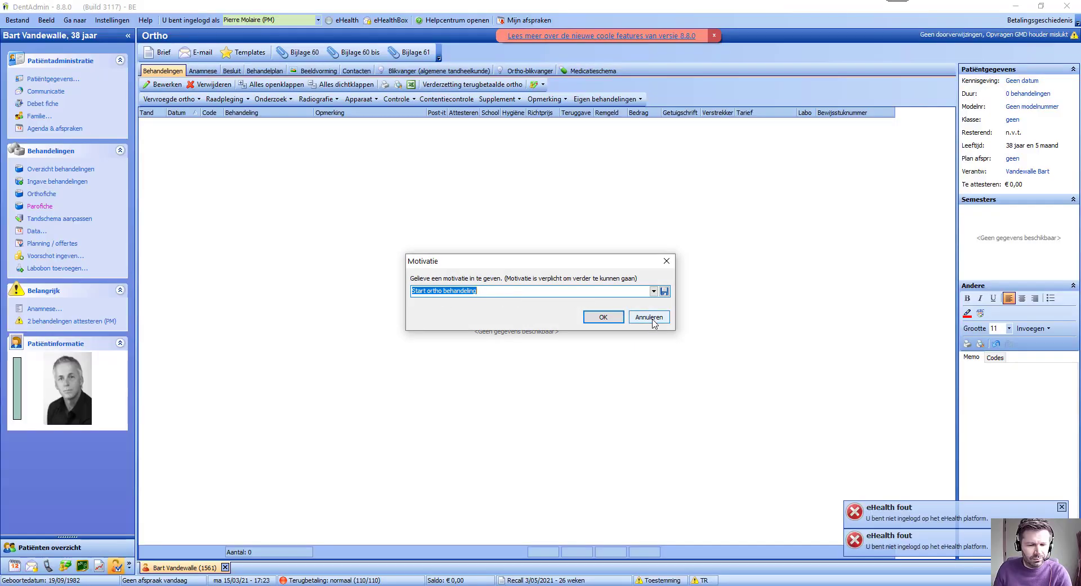
Reopen the provider's details and review the Nomenclatuur settings and the Weergave options for the patient file.
click(112, 21)
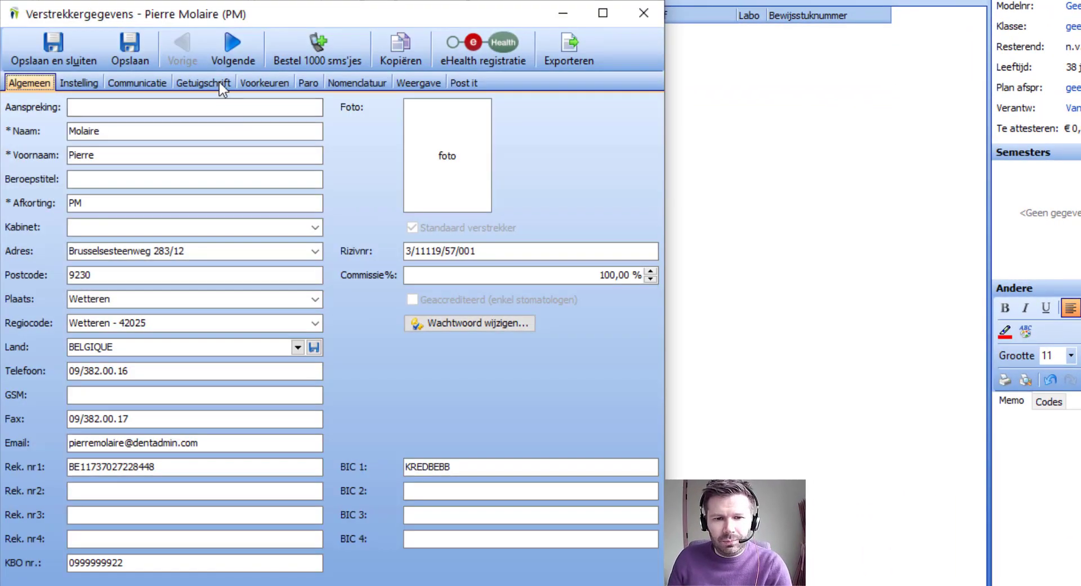
click(357, 82)
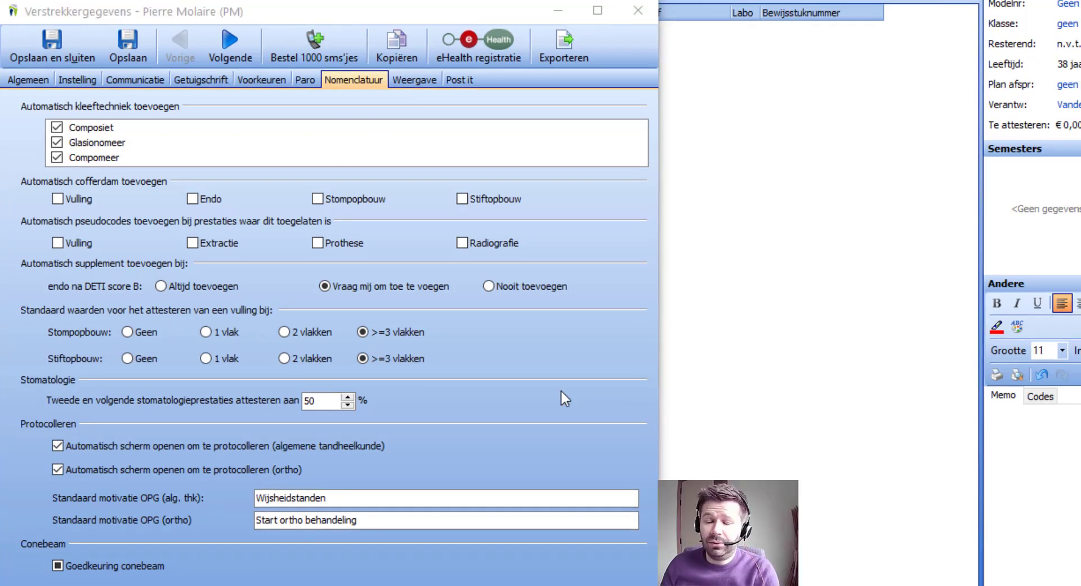
click(415, 80)
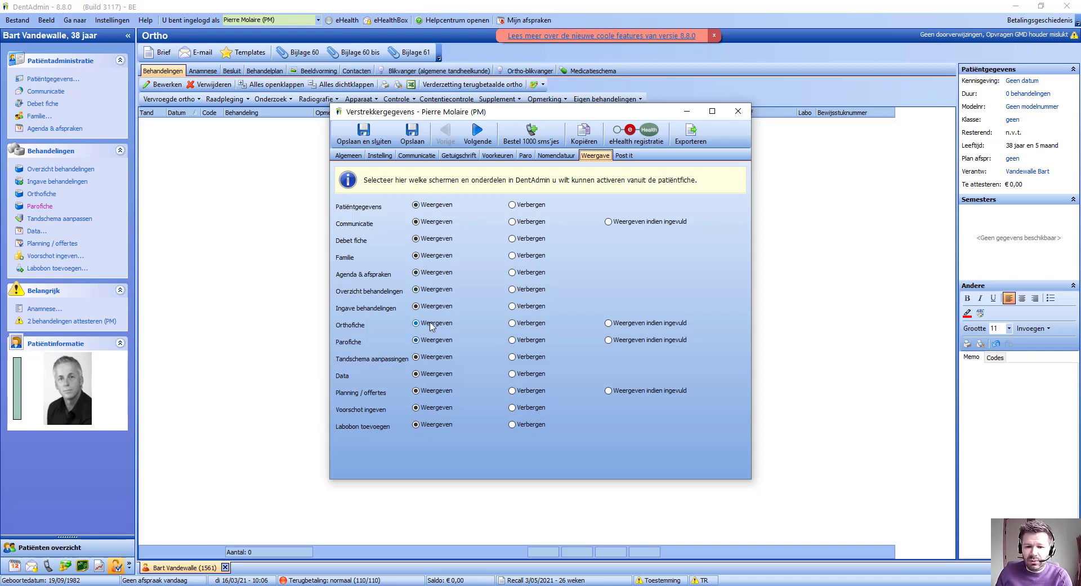
Hide the Orthofiche and Parofiche from the patient file by setting both to Verbergen, and save the provider.
click(513, 323)
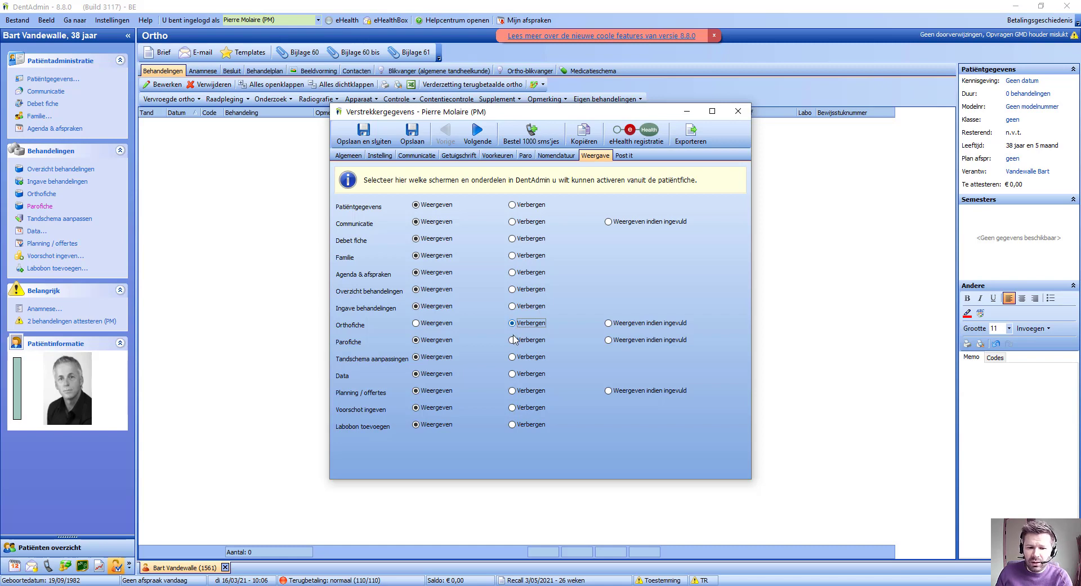
click(512, 340)
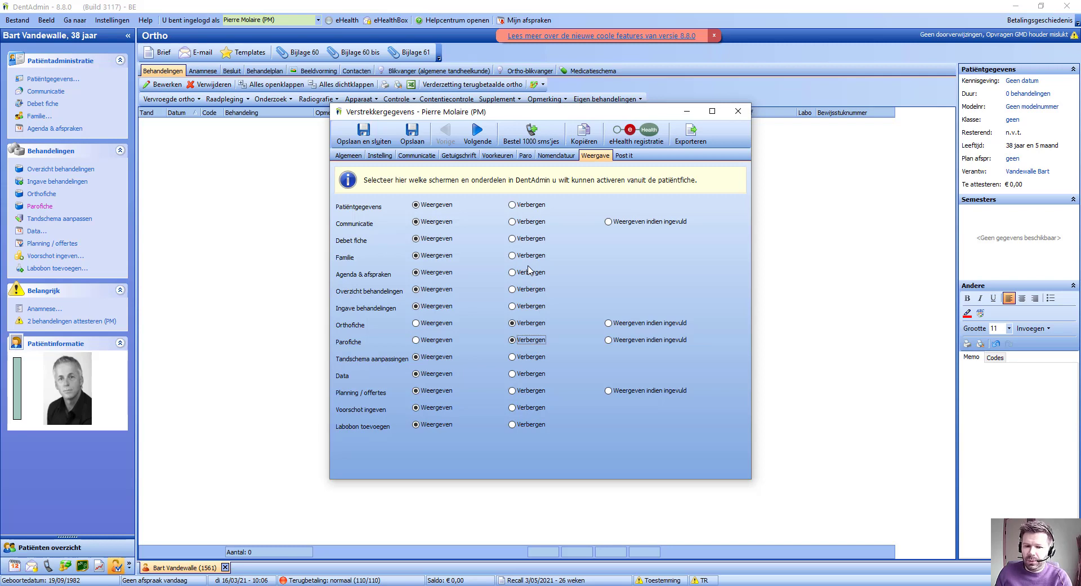
click(512, 340)
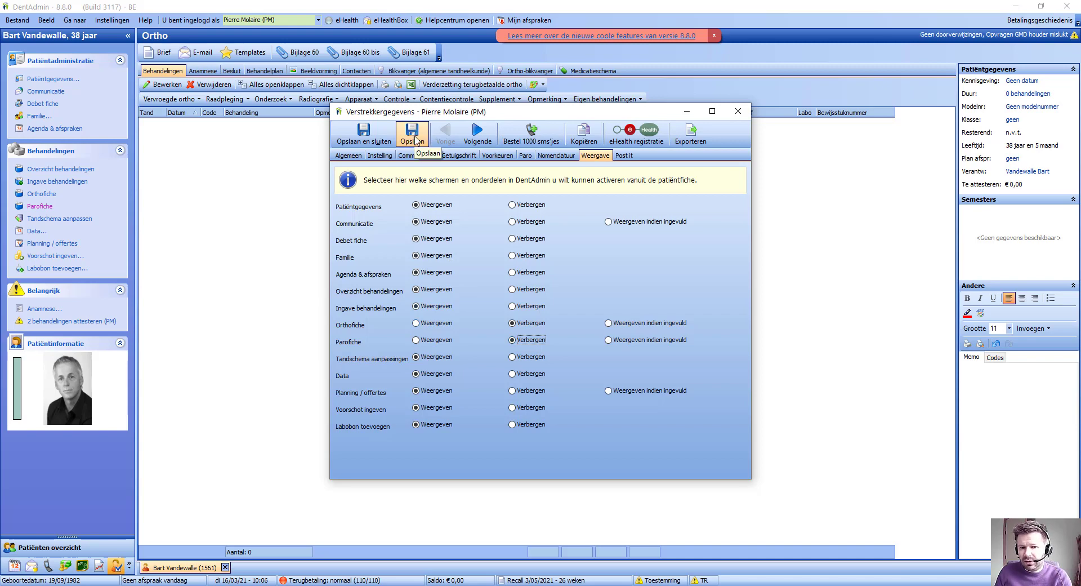
click(415, 140)
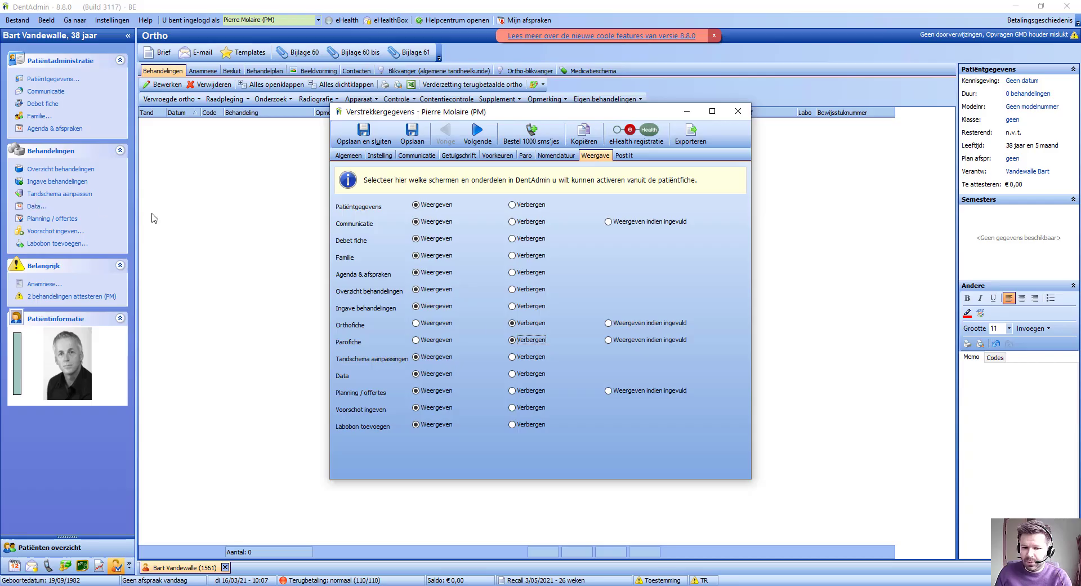
Set the Orthofiche and Parofiche back to Weergeven and save the provider's display settings.
click(416, 323)
click(417, 341)
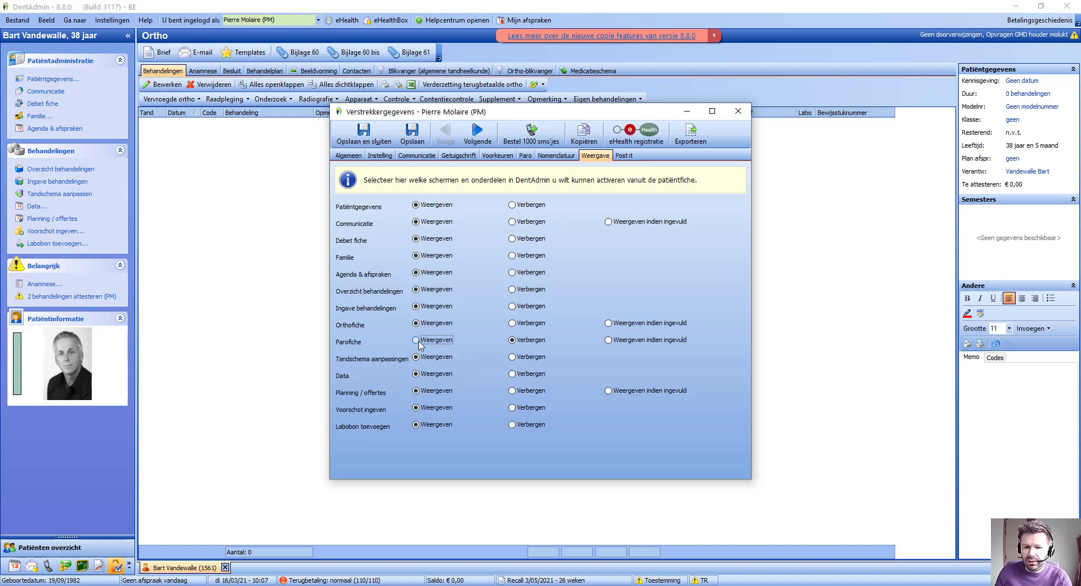
click(412, 138)
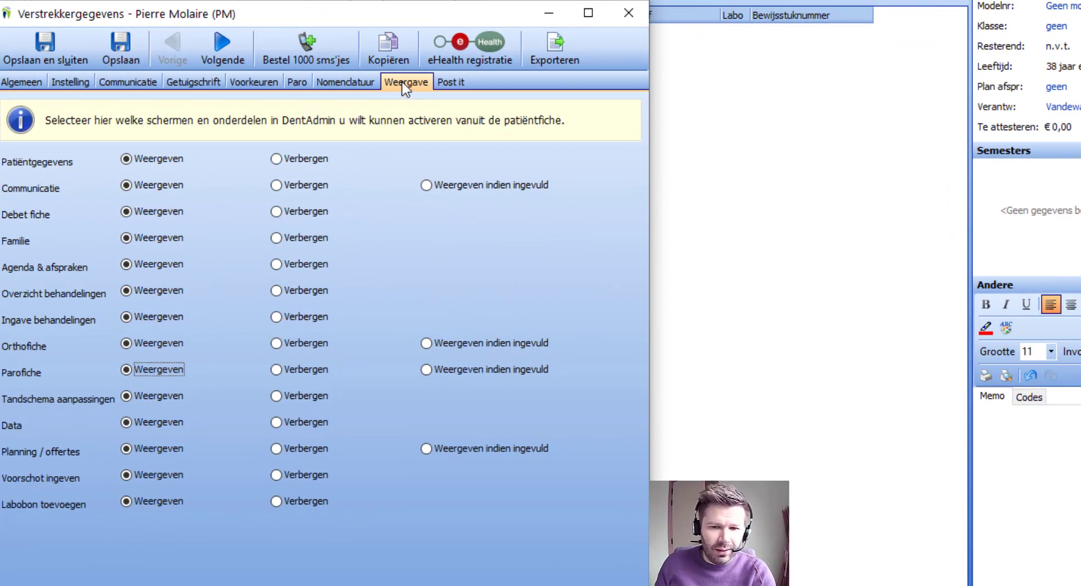
Open the provider's Post it note.
click(450, 83)
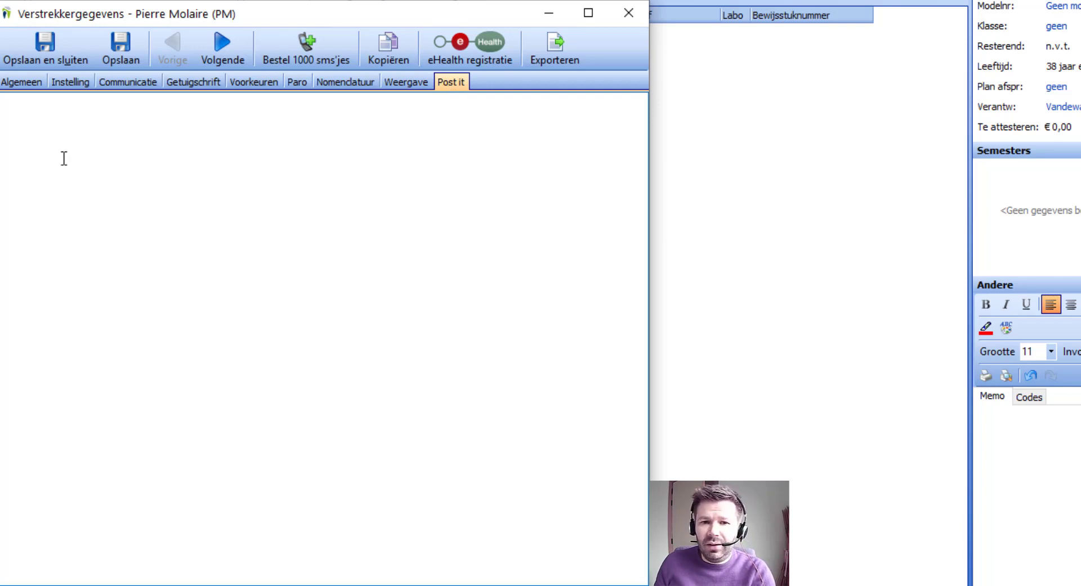